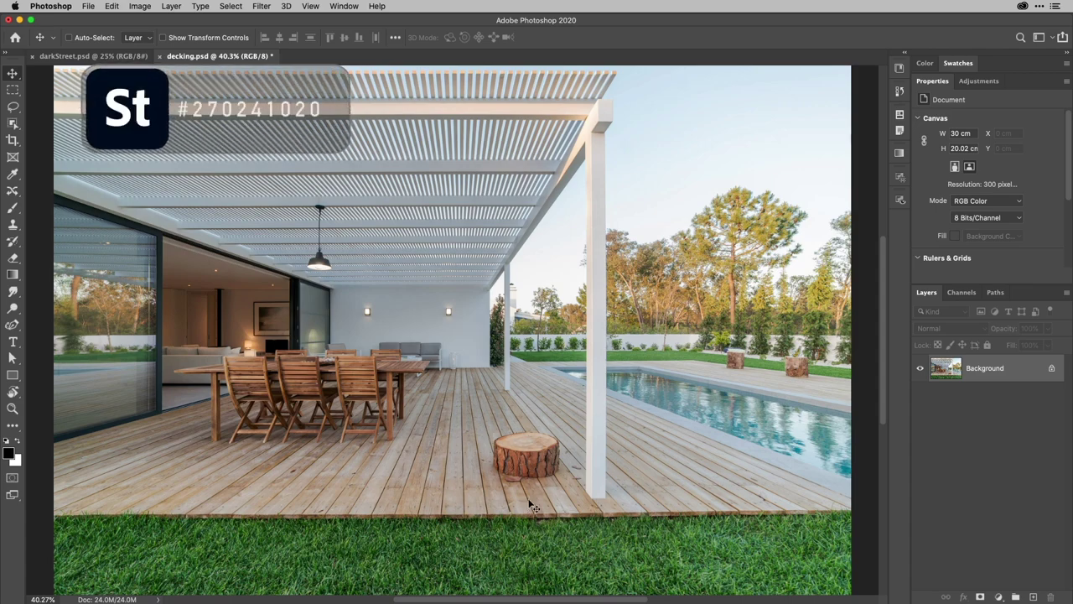
Add an empty Layer 1 above the Background layer in decking.psd
scroll(503, 495, "up", 3)
scroll(534, 507, "down", 5)
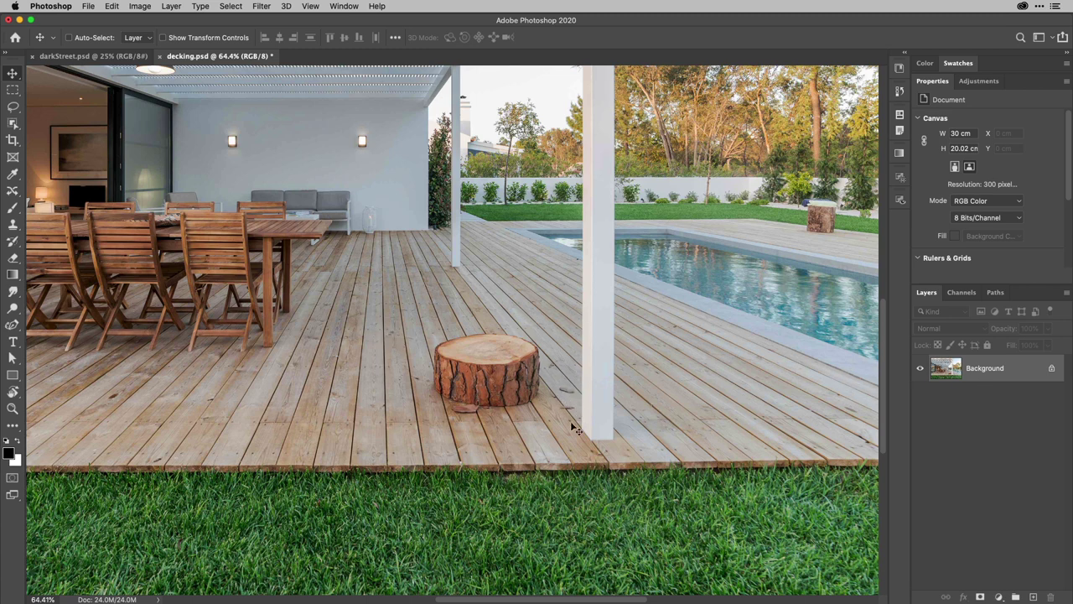
key("super")
left_click(1036, 596)
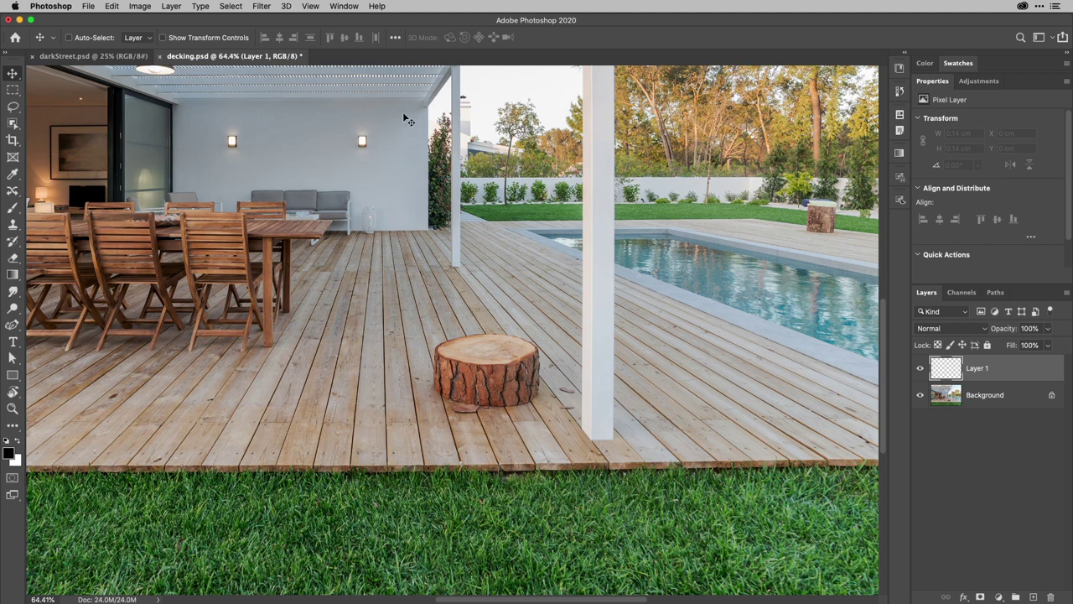
left_click(261, 6)
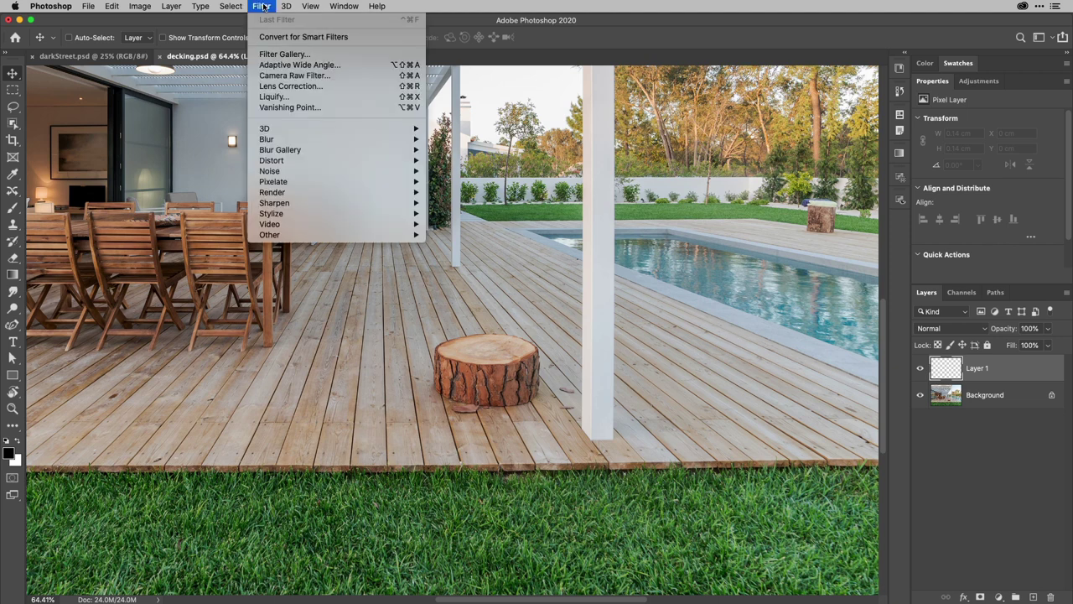
Open Filter > Vanishing Point, then zoom and pan the preview onto the deck and tree stump
left_click(289, 107)
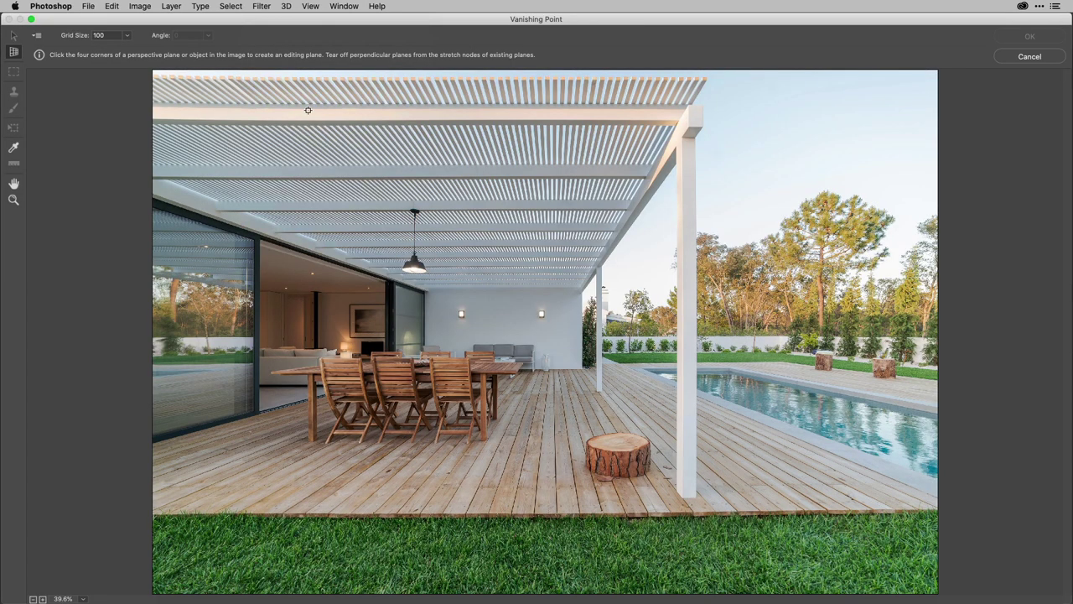
key("super")
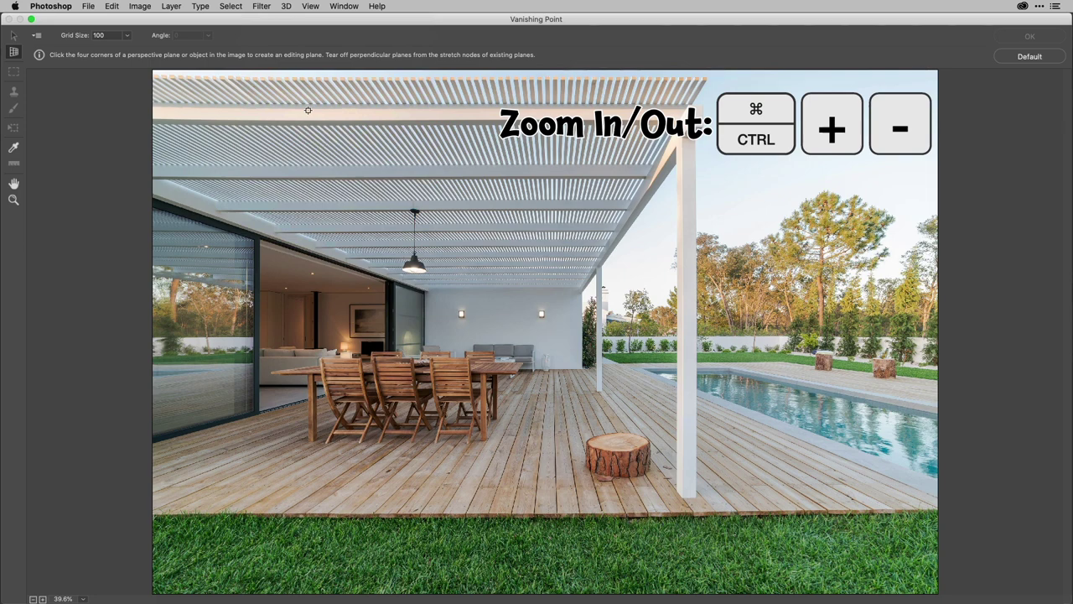
key("super+plus")
key("super+plus")
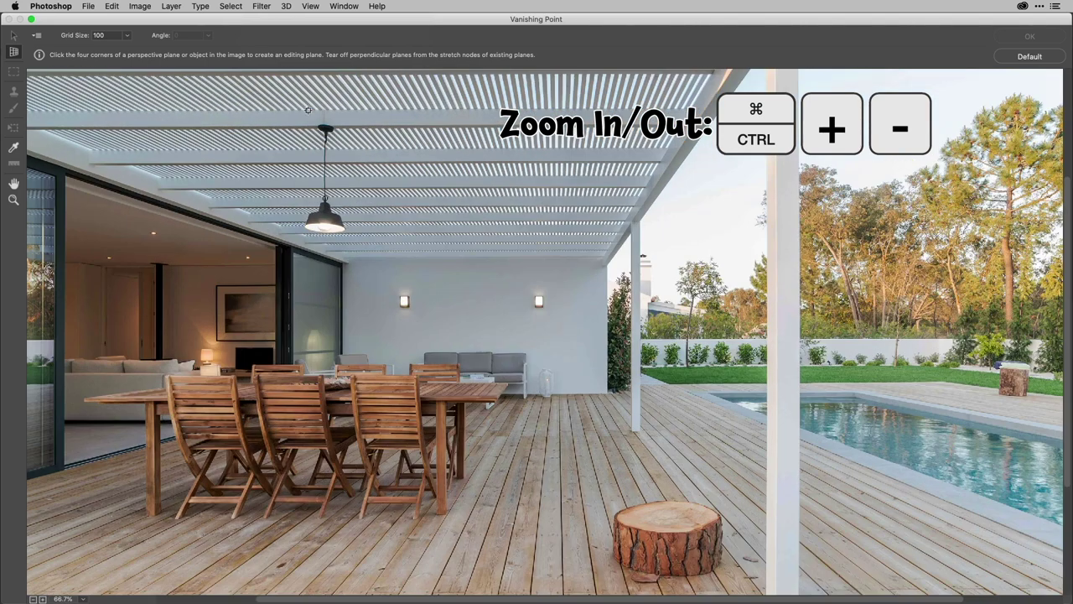
key("super+minus")
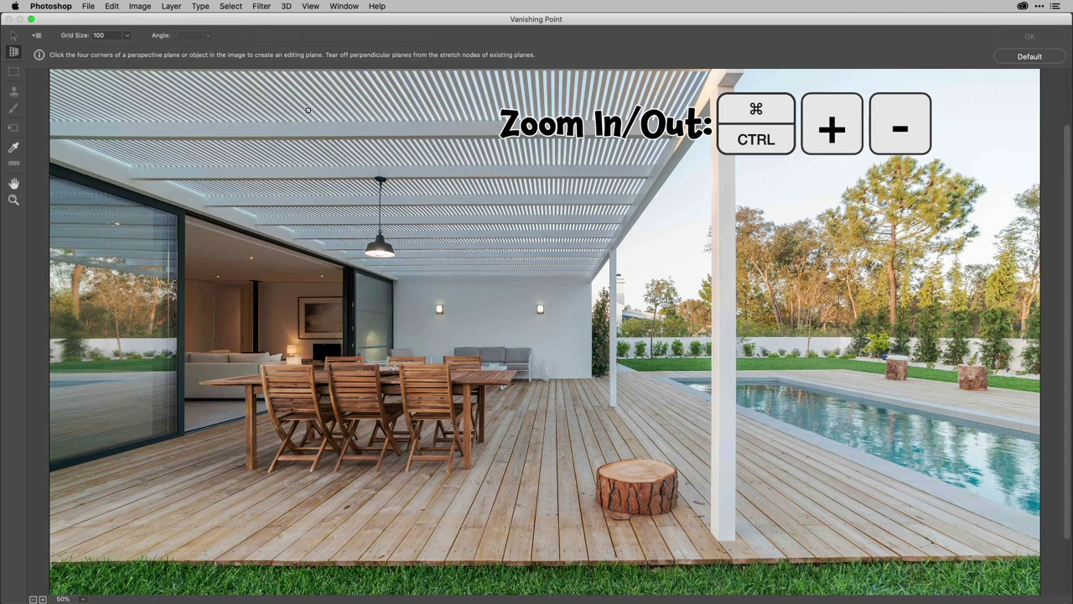
key("super+plus")
key("space")
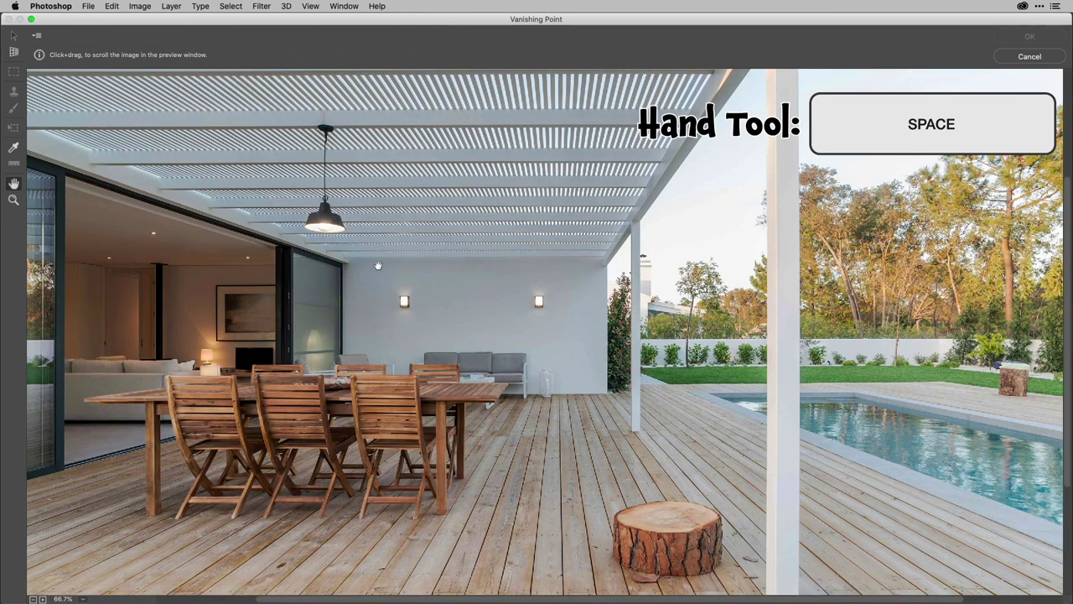
left_click_drag(740, 500, 593, 321)
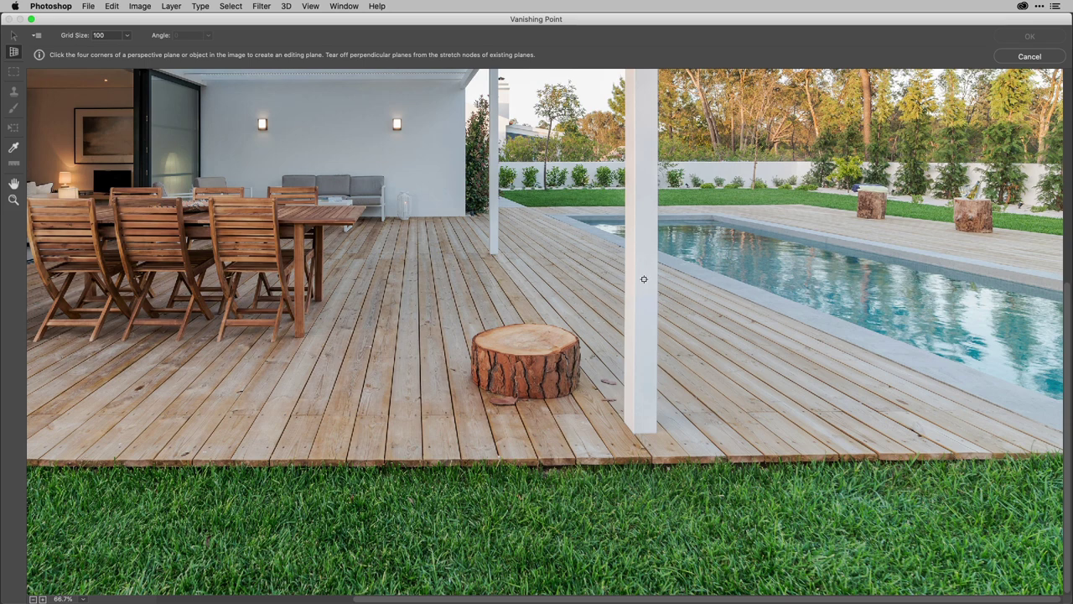
Draw a four-corner perspective plane on the deck boards surrounding the tree stump
left_click(14, 52)
left_click(418, 262)
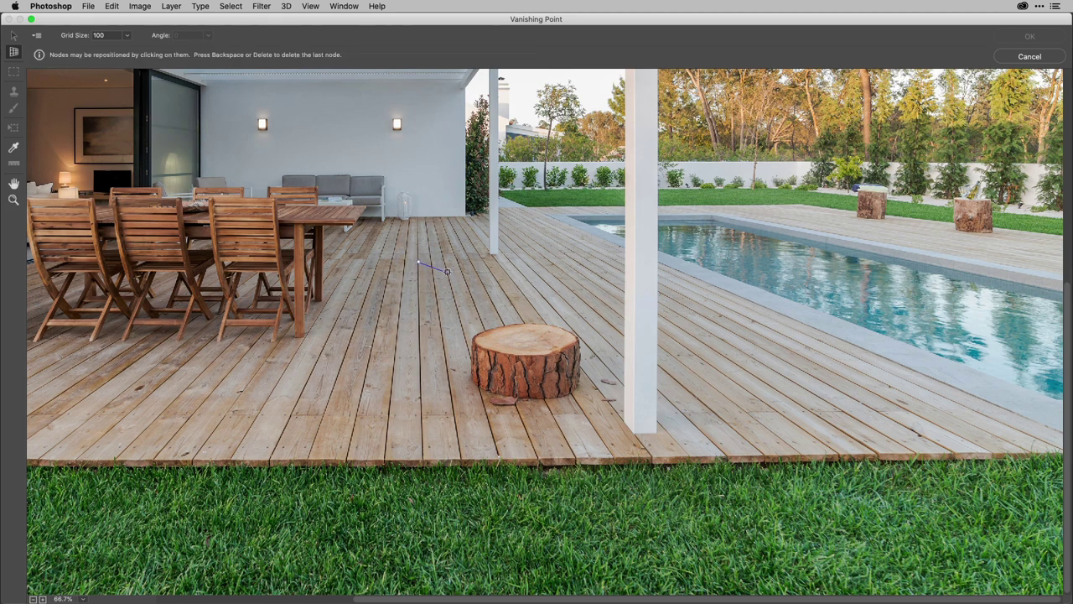
left_click(420, 456)
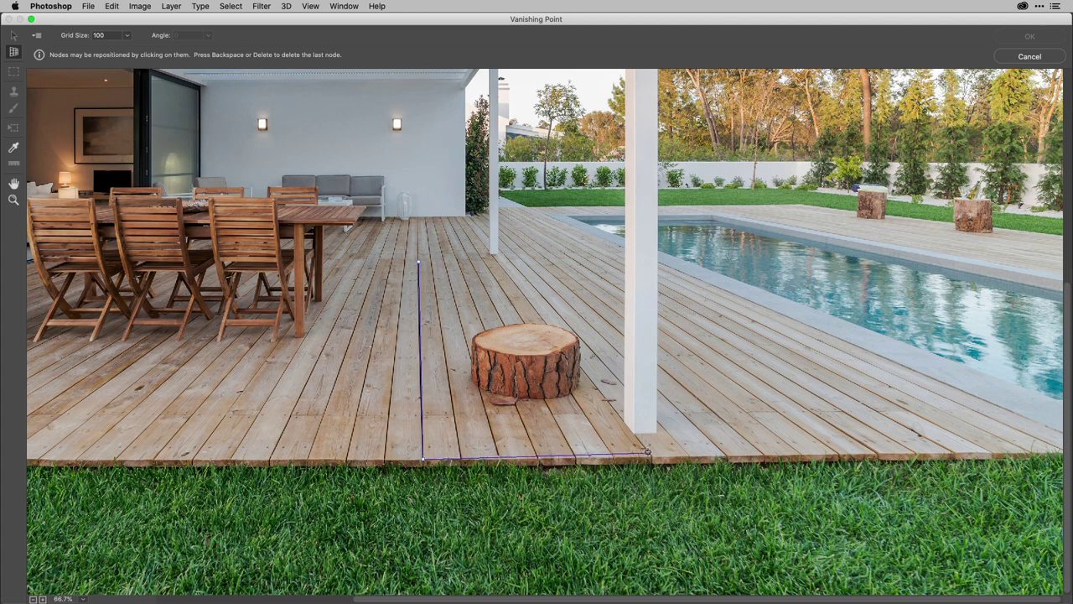
left_click(652, 456)
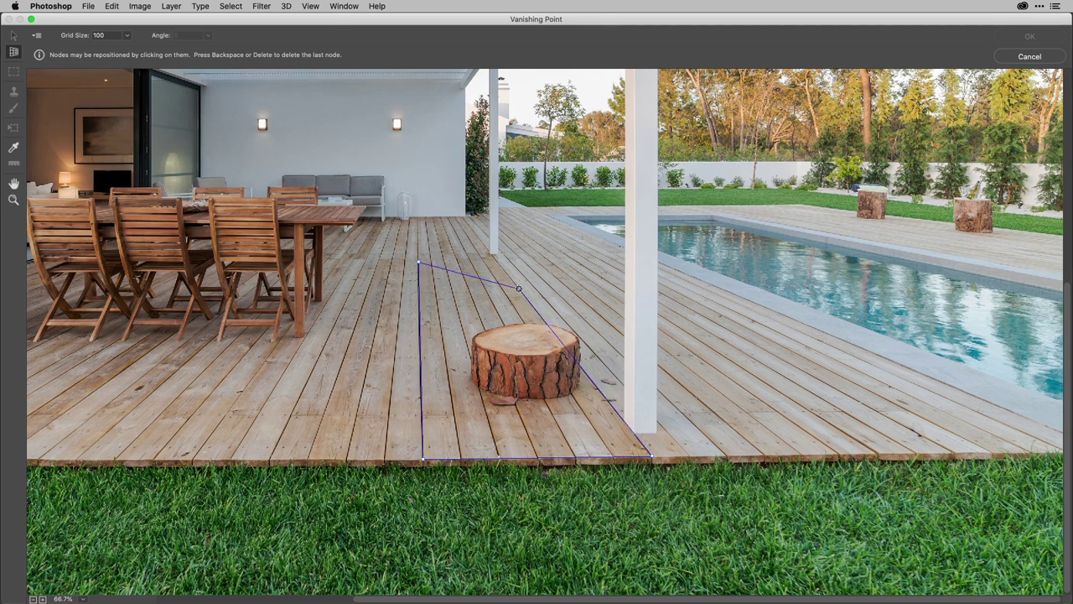
left_click(520, 288)
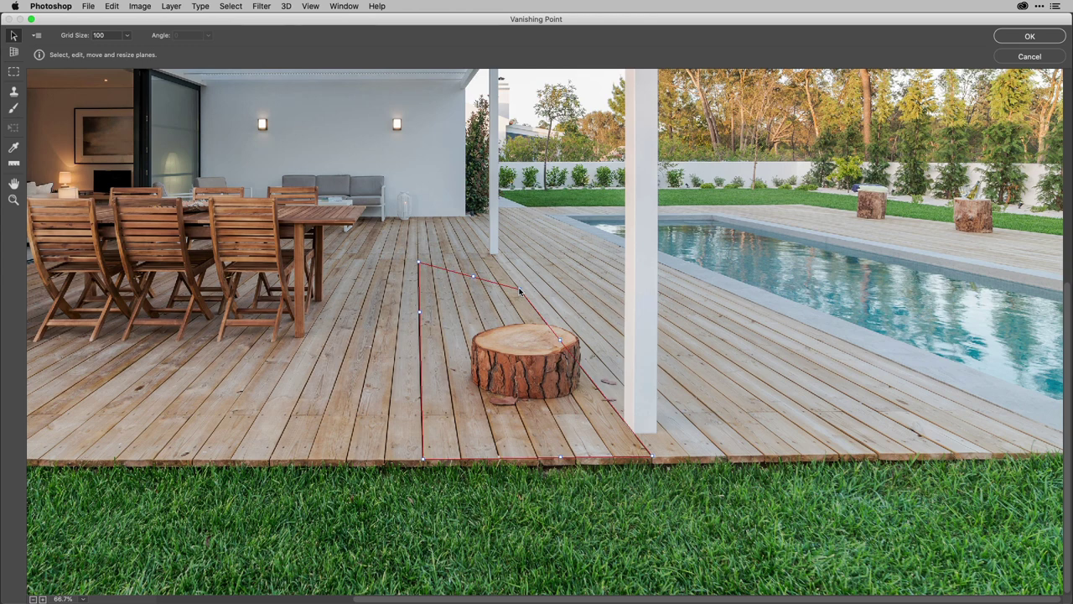
Align the plane's far edge with the boards and stretch it right past the white post
left_click_drag(520, 288, 497, 264)
left_click_drag(498, 264, 498, 265)
left_click_drag(497, 263, 497, 263)
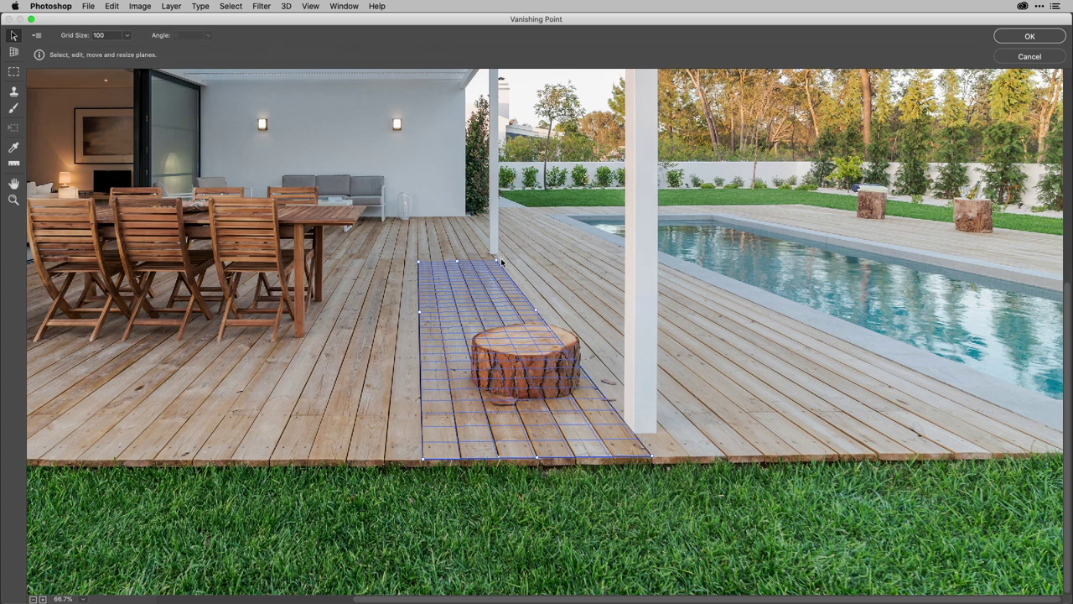
left_click_drag(498, 260, 577, 261)
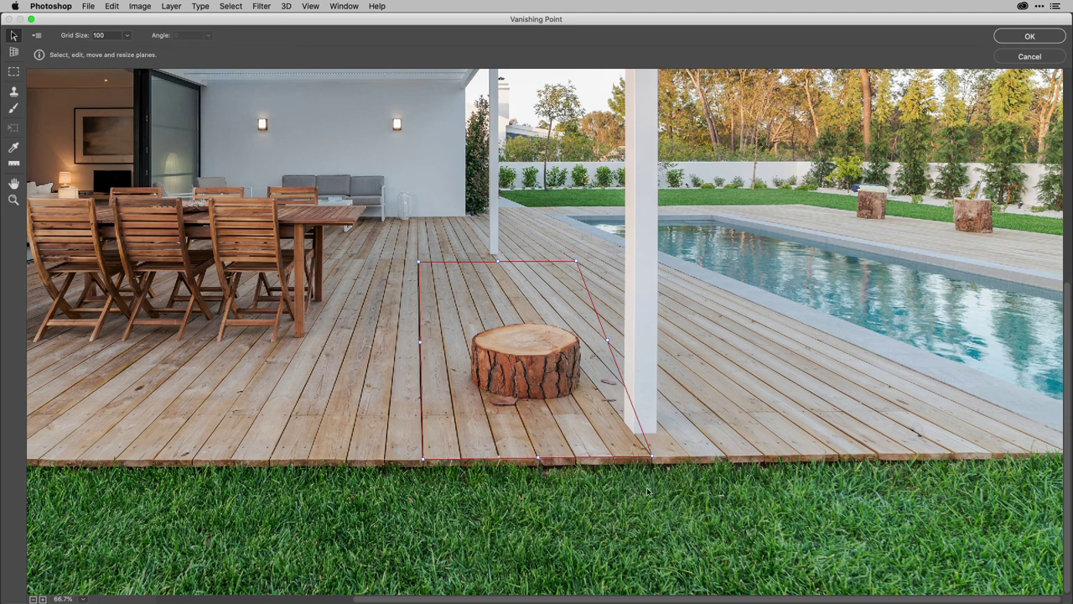
left_click_drag(652, 457, 876, 452)
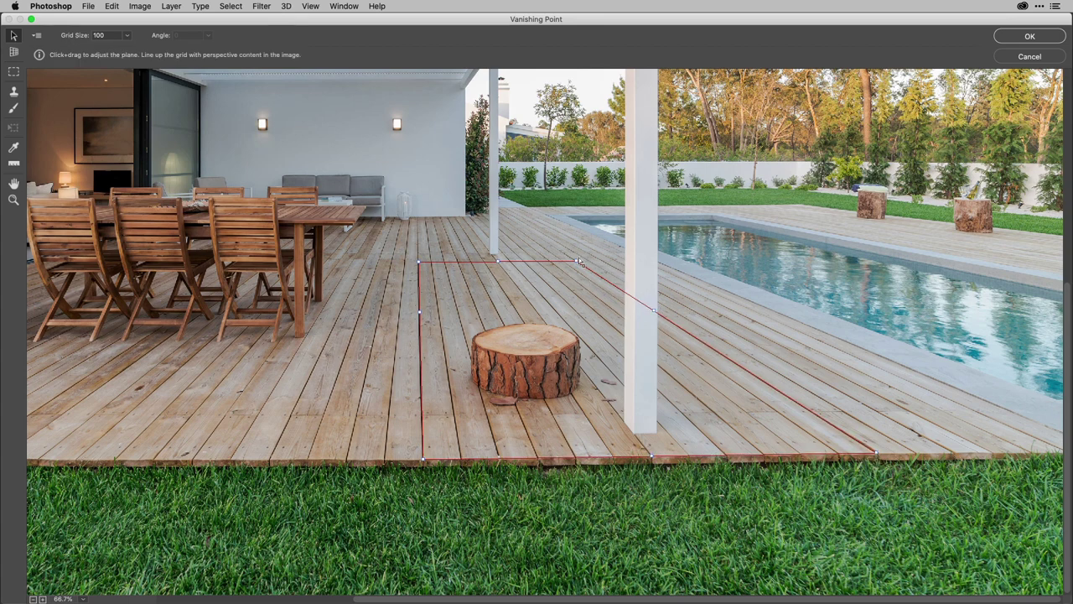
left_click_drag(576, 261, 574, 260)
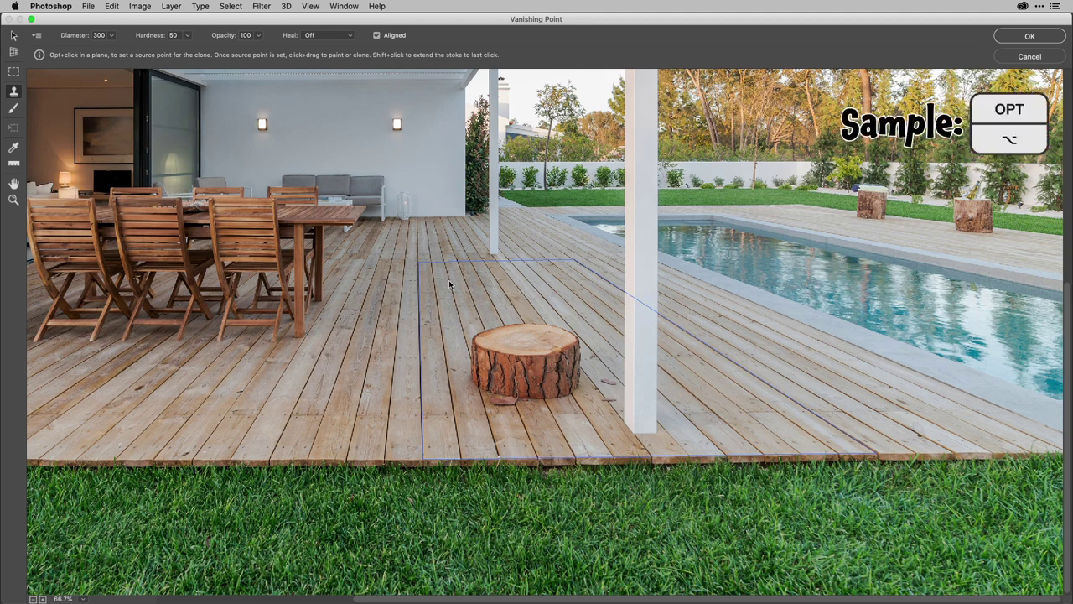
Sample clean planks with Alt and stamp deck boards over the tree stump
key("alt")
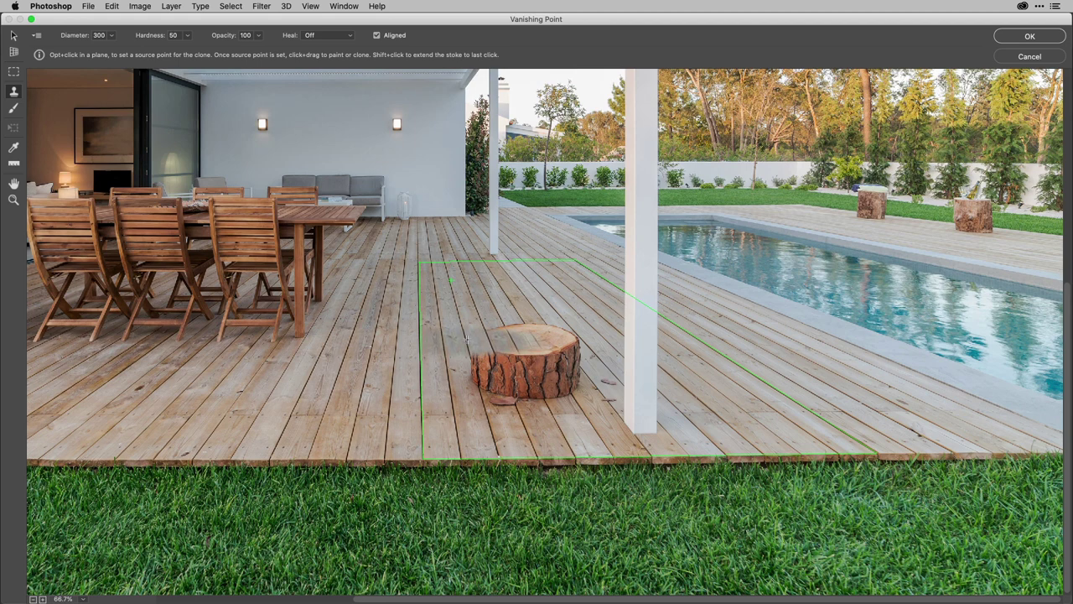
mouse_move(467, 339)
left_mouse_down()
mouse_move(487, 382)
mouse_move(483, 366)
left_mouse_up()
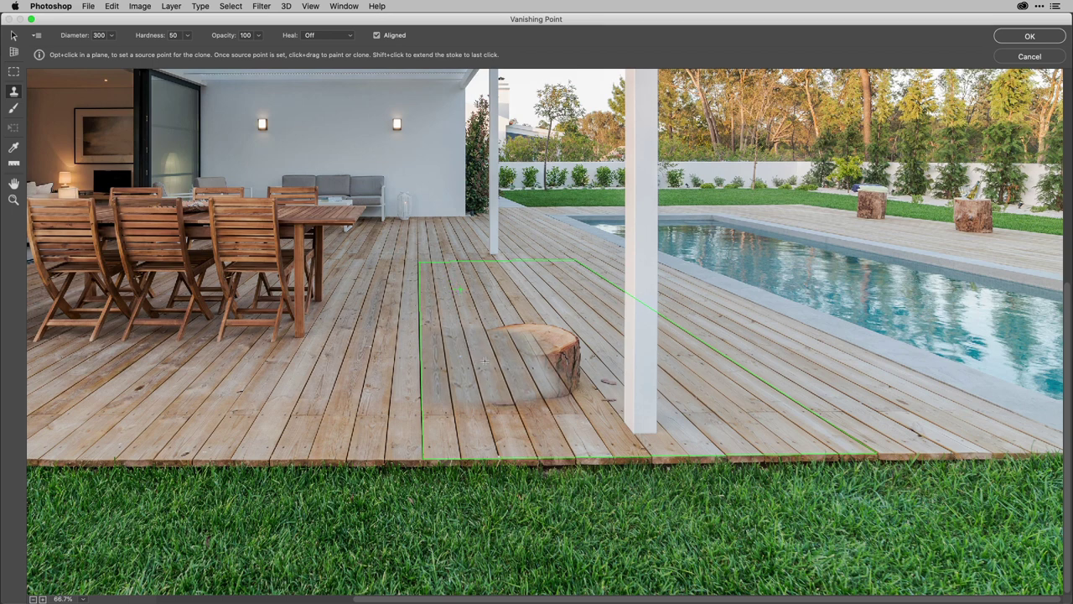
mouse_move(485, 361)
left_mouse_down()
mouse_move(514, 375)
mouse_move(499, 387)
mouse_move(576, 372)
mouse_move(532, 373)
mouse_move(491, 340)
mouse_move(545, 330)
mouse_move(488, 328)
mouse_move(530, 339)
mouse_move(518, 353)
left_mouse_up()
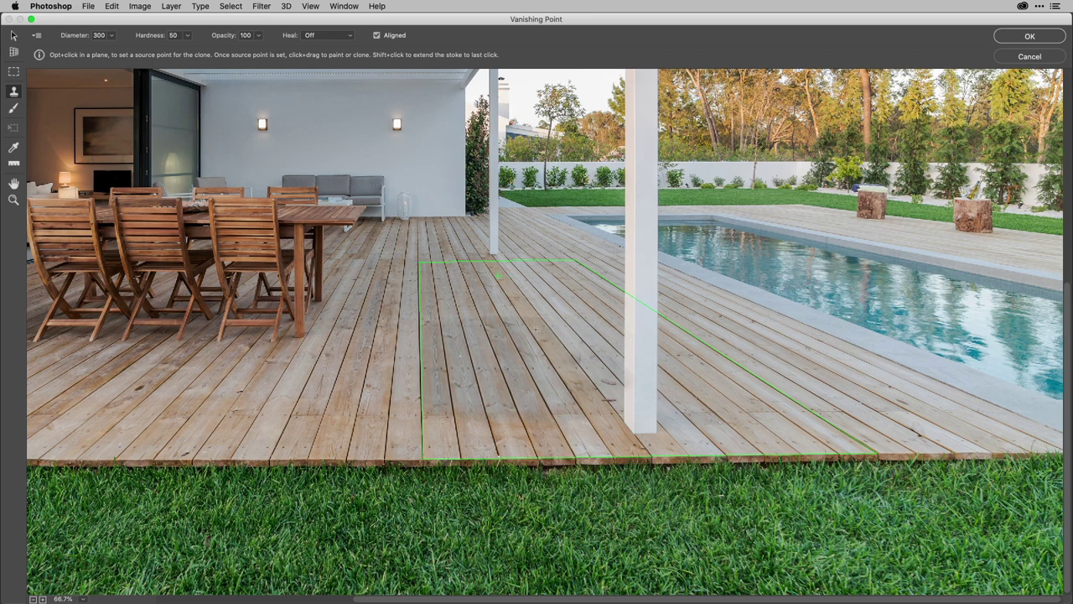
Resample fresh plank sources and touch up the cloned boards down the deck
key("alt")
left_click(528, 299, "alt")
key("alt")
left_click(531, 302, "alt")
mouse_move(542, 320)
left_mouse_down()
mouse_move(572, 345)
mouse_move(529, 387)
mouse_move(530, 427)
left_mouse_up()
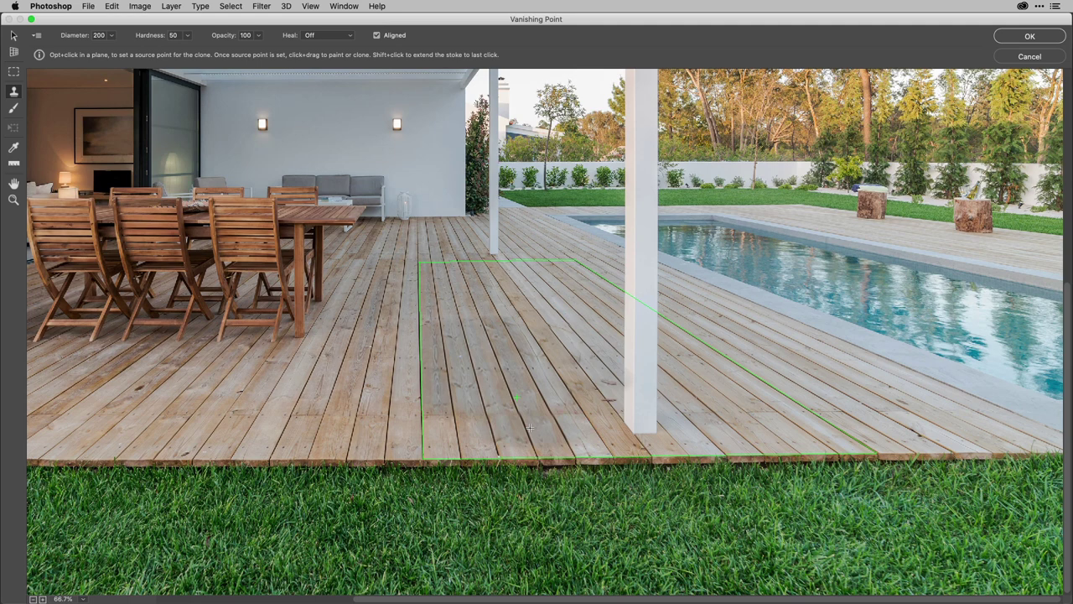
Apply the Vanishing Point clone and toggle the cloned layer's visibility to compare before and after
left_click(1034, 38)
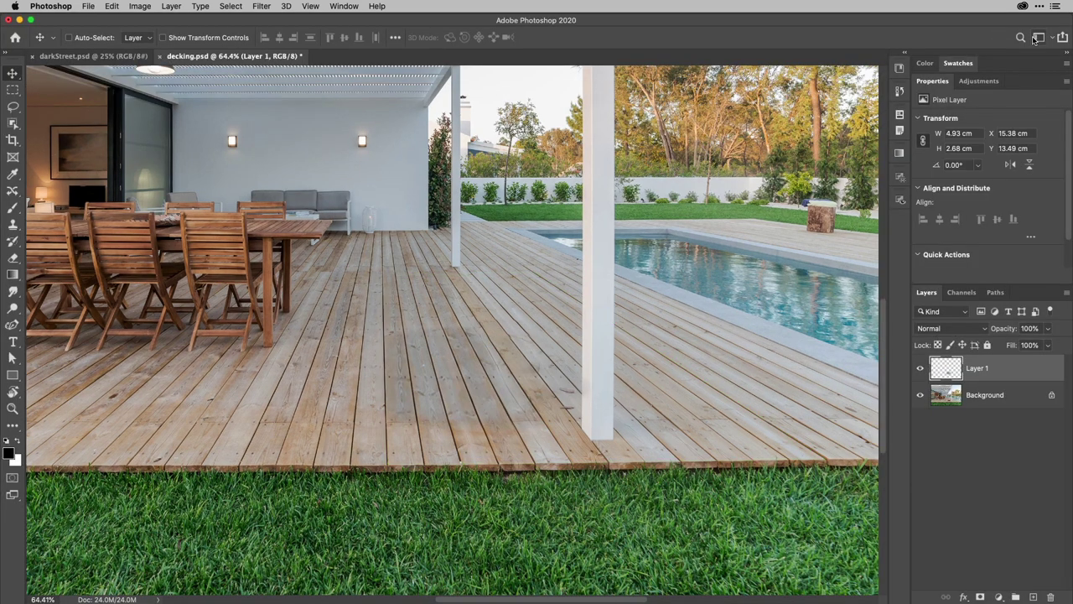
left_click(922, 369)
left_click(922, 370)
left_click(921, 370)
left_click(922, 370)
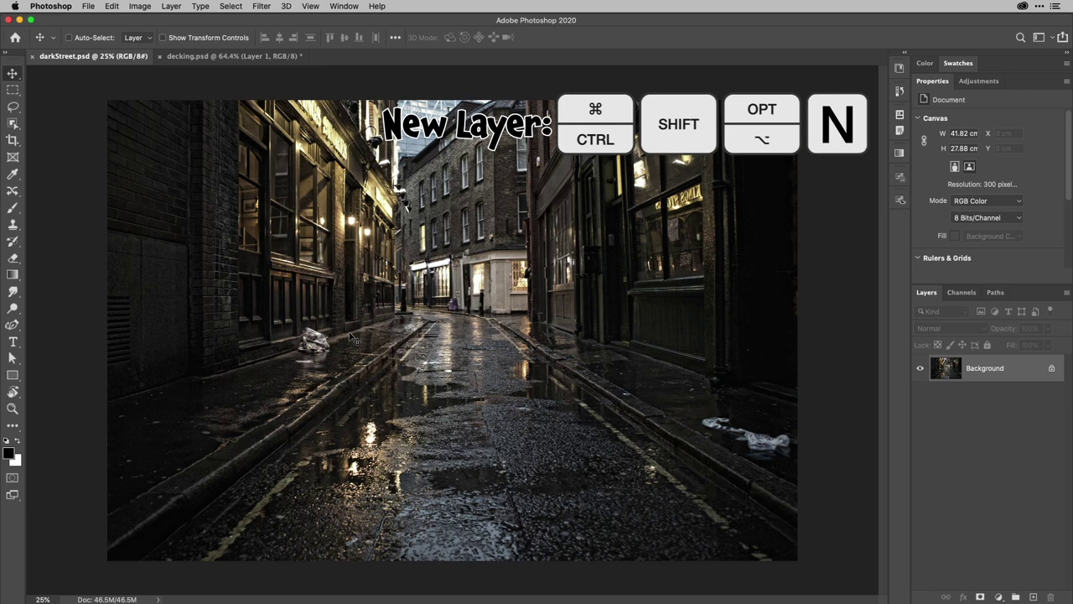
Add a new Layer 1 to darkStreet.psd with Cmd+Shift+Opt+N and launch Filter > Vanishing Point
key("super")
key("super+shift+alt+n")
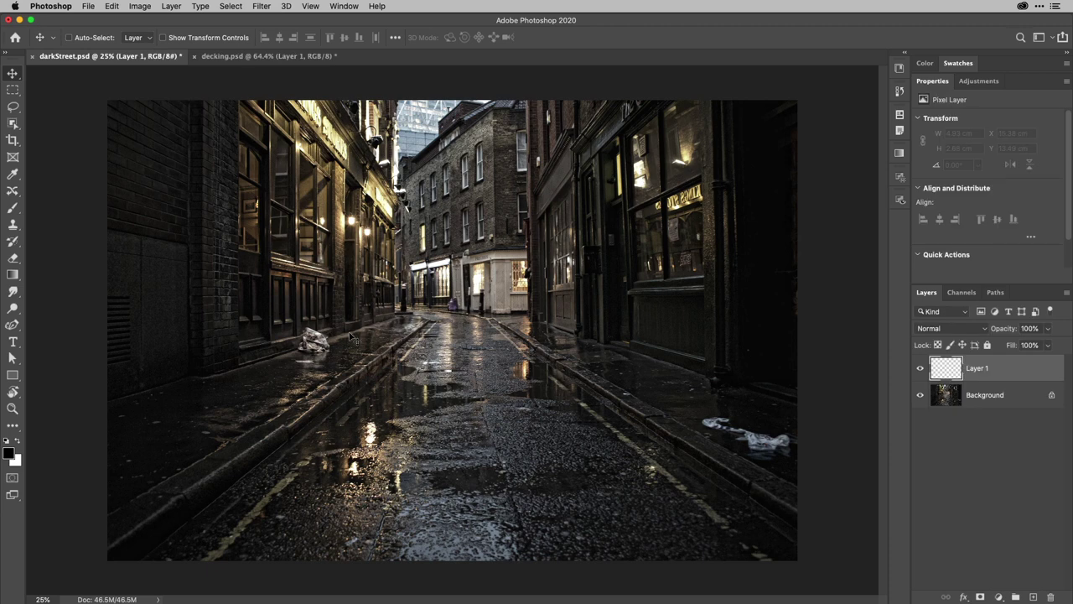
left_click(263, 7)
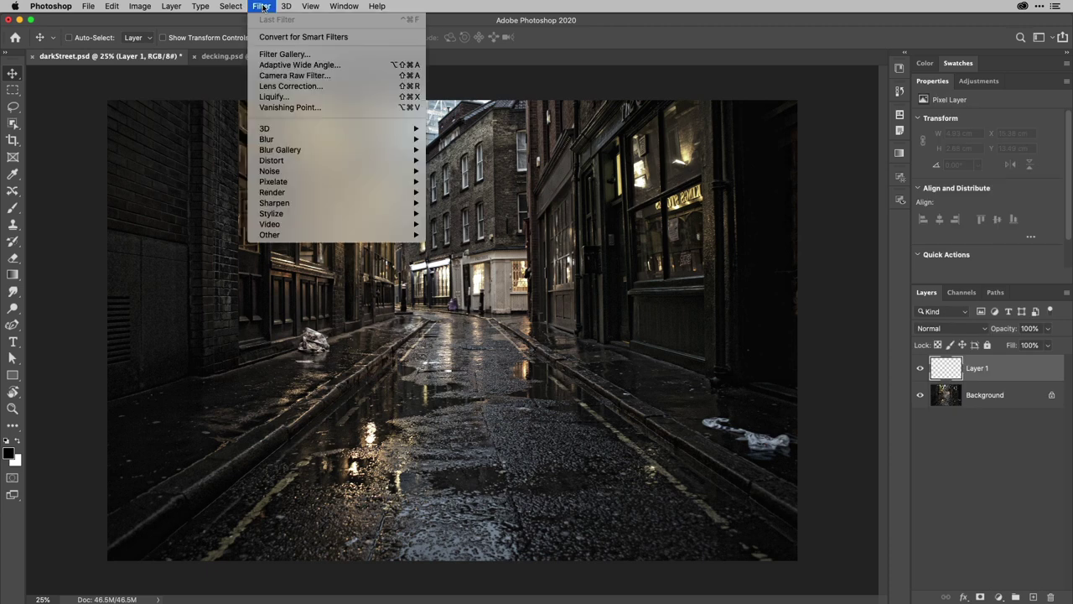
left_click(297, 109)
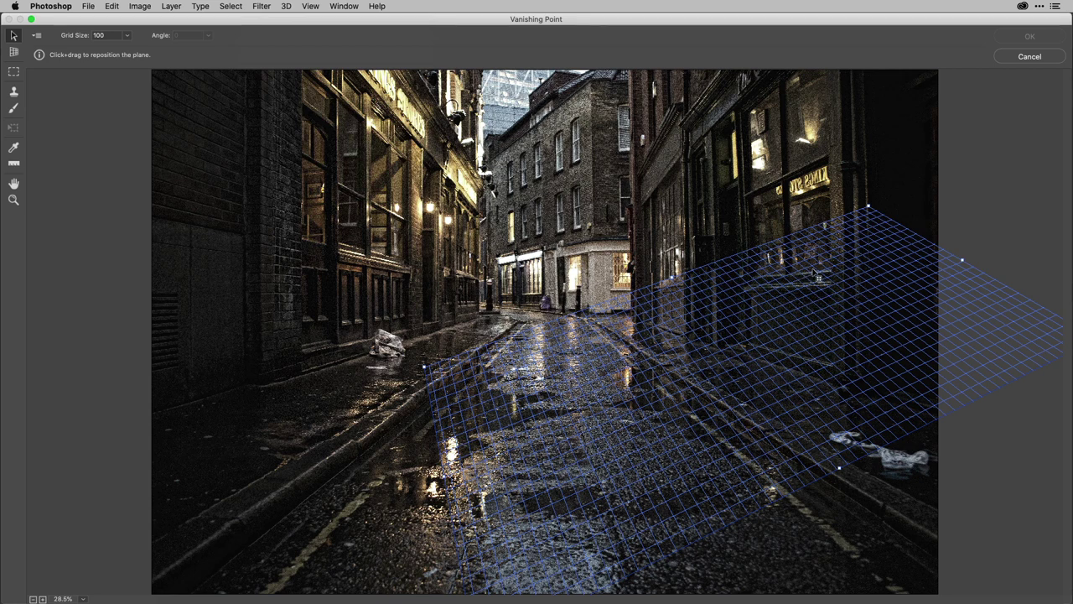
Delete the old grid and draw a ground plane spanning the street from left curb to right sidewalk
key("BackSpace")
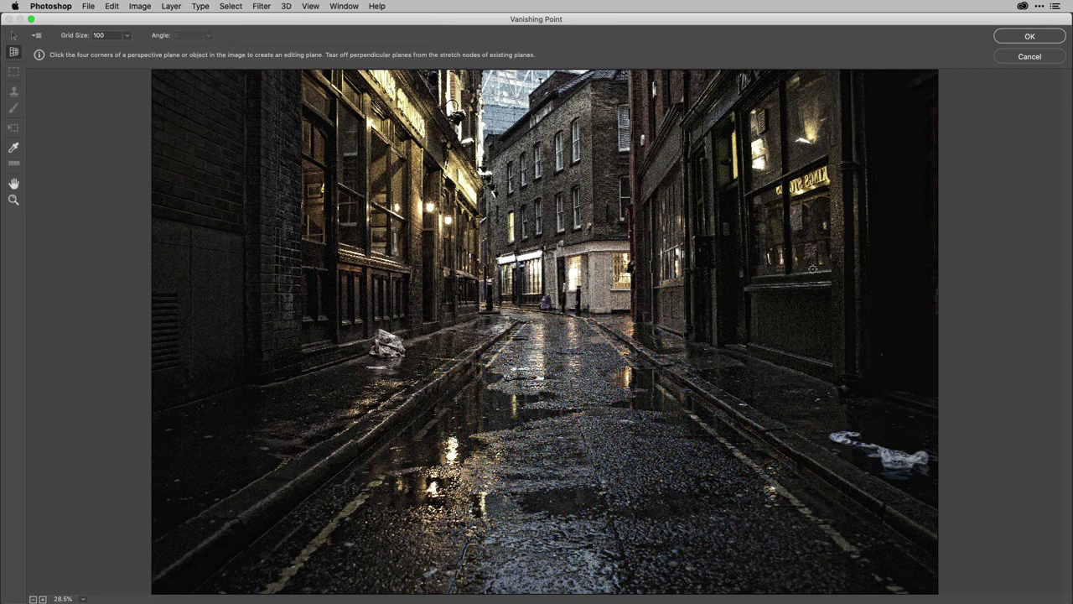
left_click(458, 322)
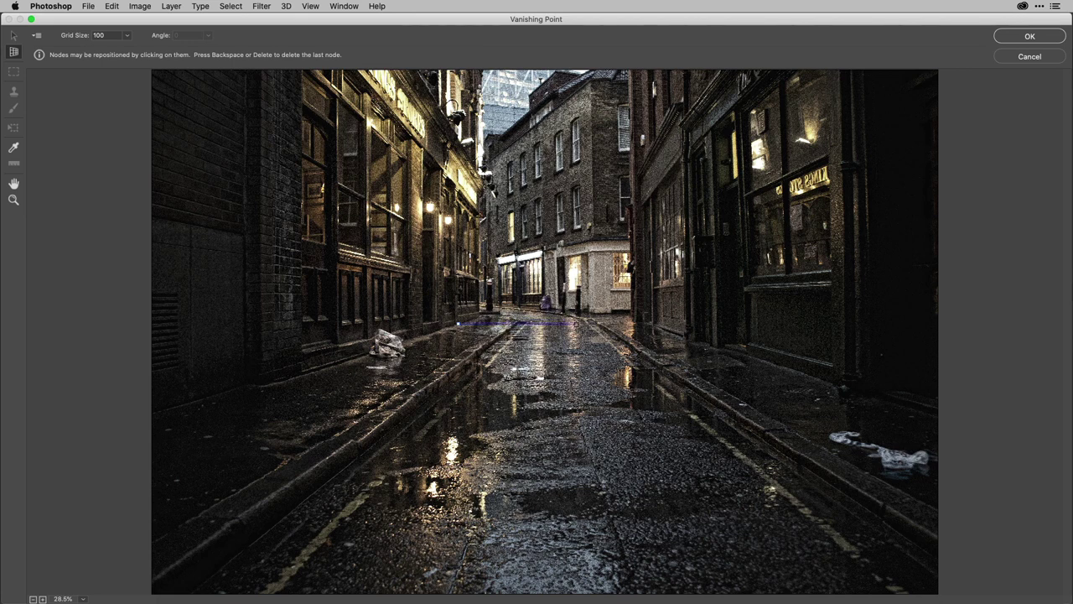
left_click(652, 323)
left_click(929, 417)
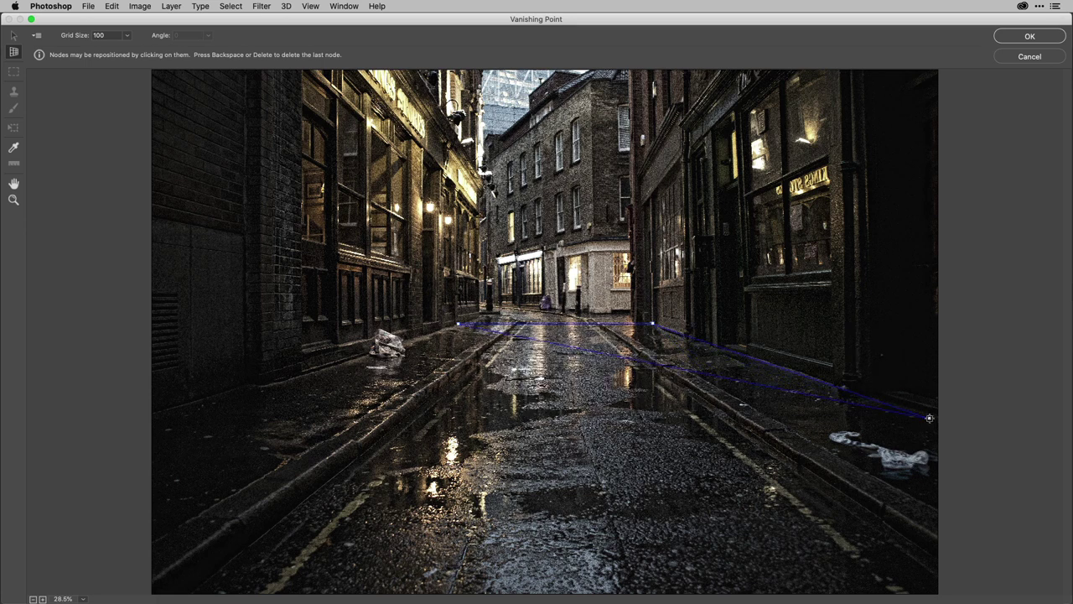
left_click(285, 380)
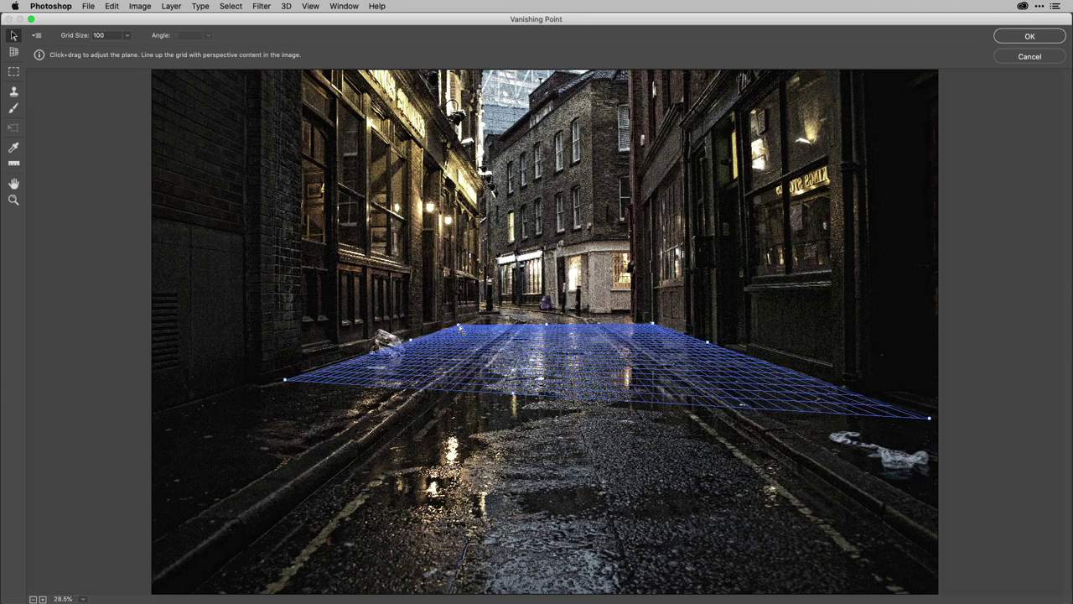
left_click_drag(459, 324, 458, 325)
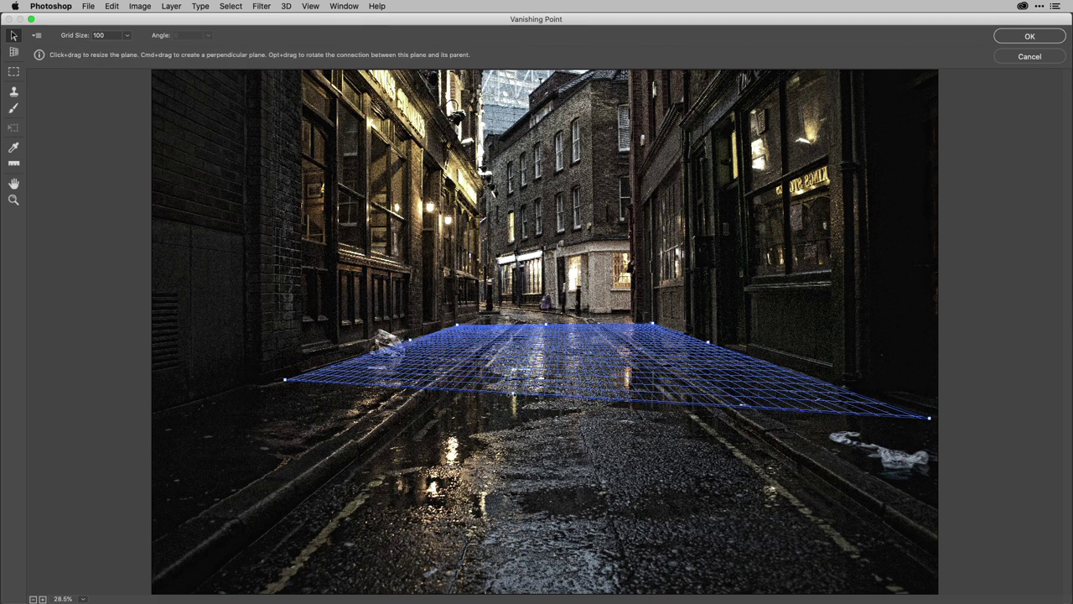
Drag the ground plane's bottom edge down to cover the foreground street and pavements
left_click_drag(513, 392, 533, 461)
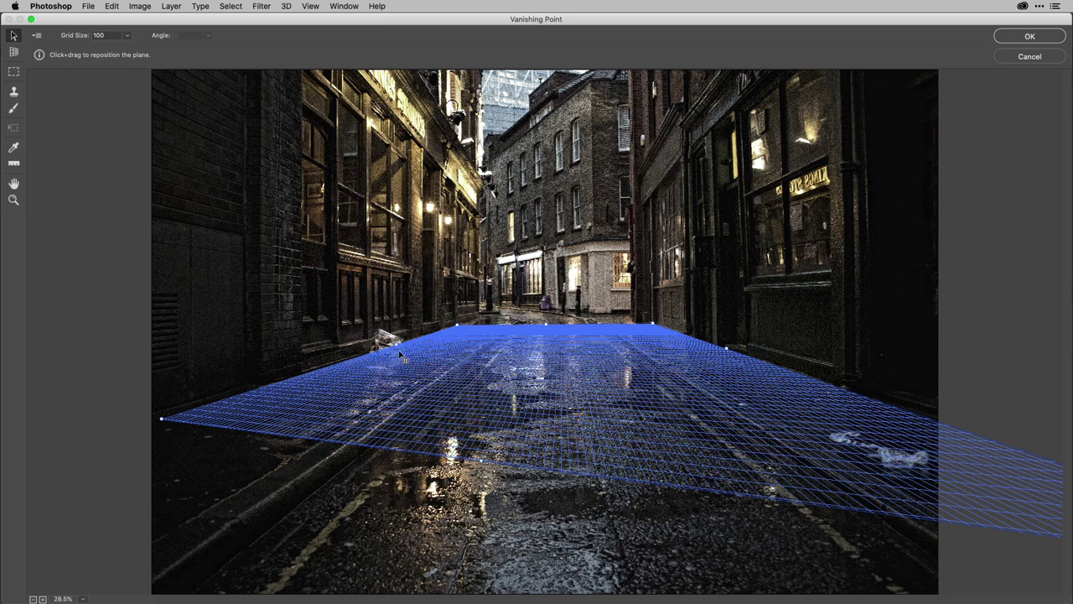
Pull a perpendicular wall plane up the left building and tilt it to 78.45 degrees
key("super")
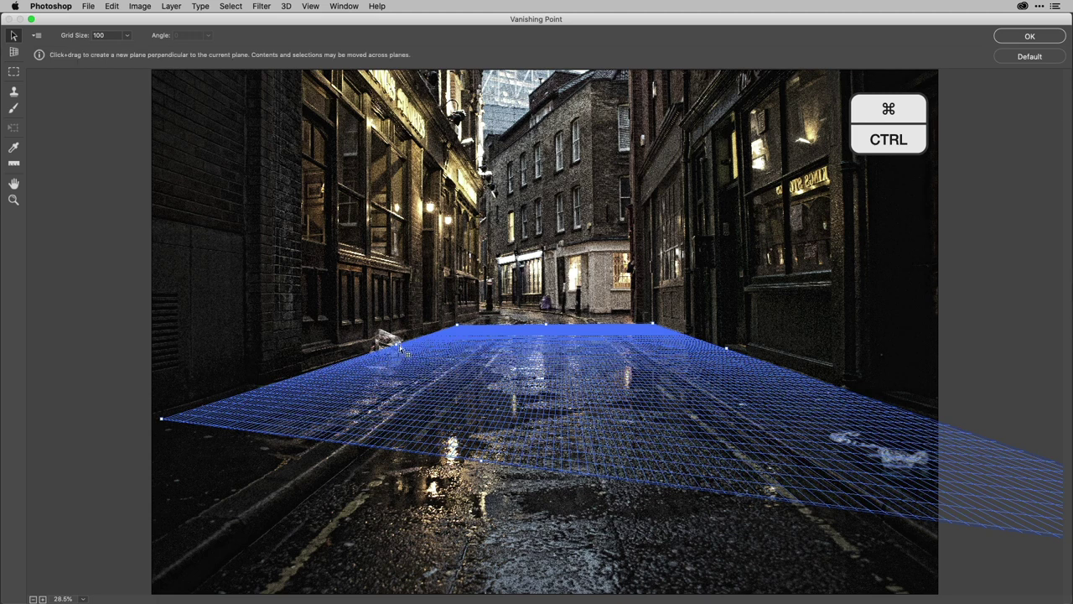
left_click_drag(405, 355, 353, 223)
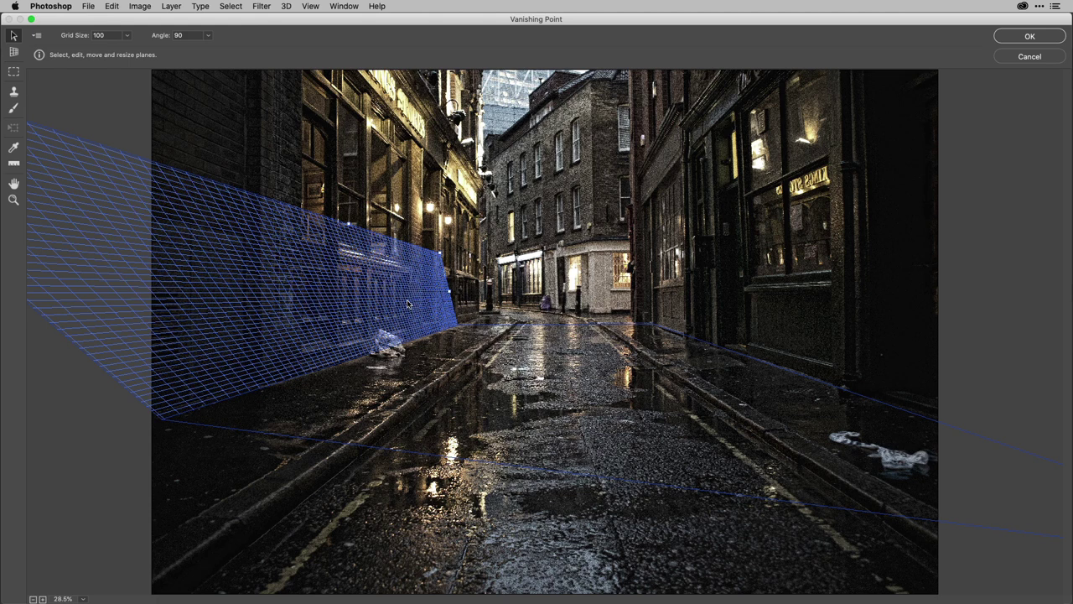
key("alt")
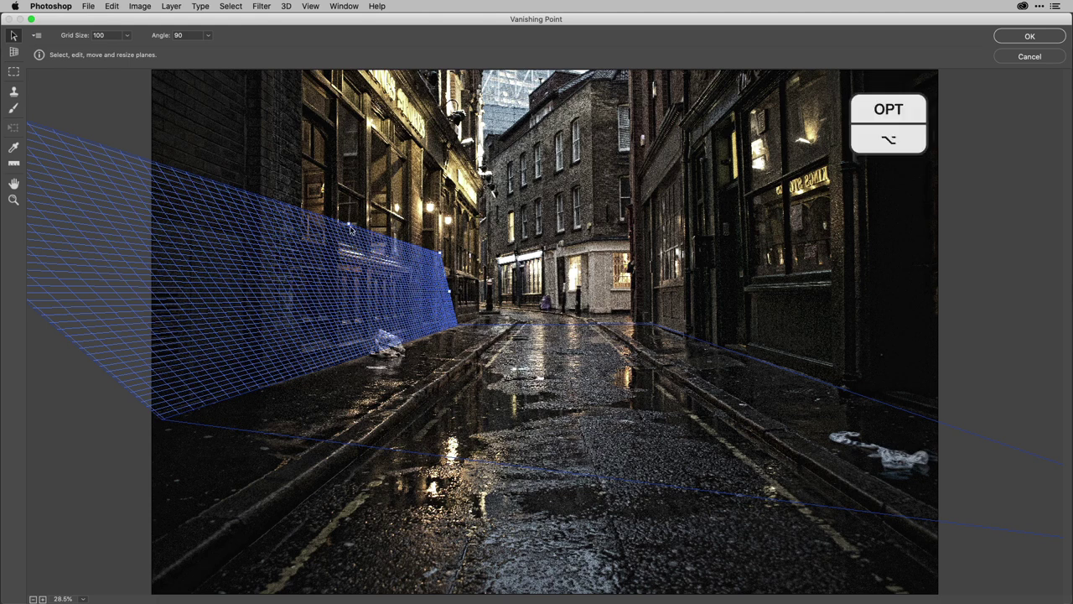
key("alt")
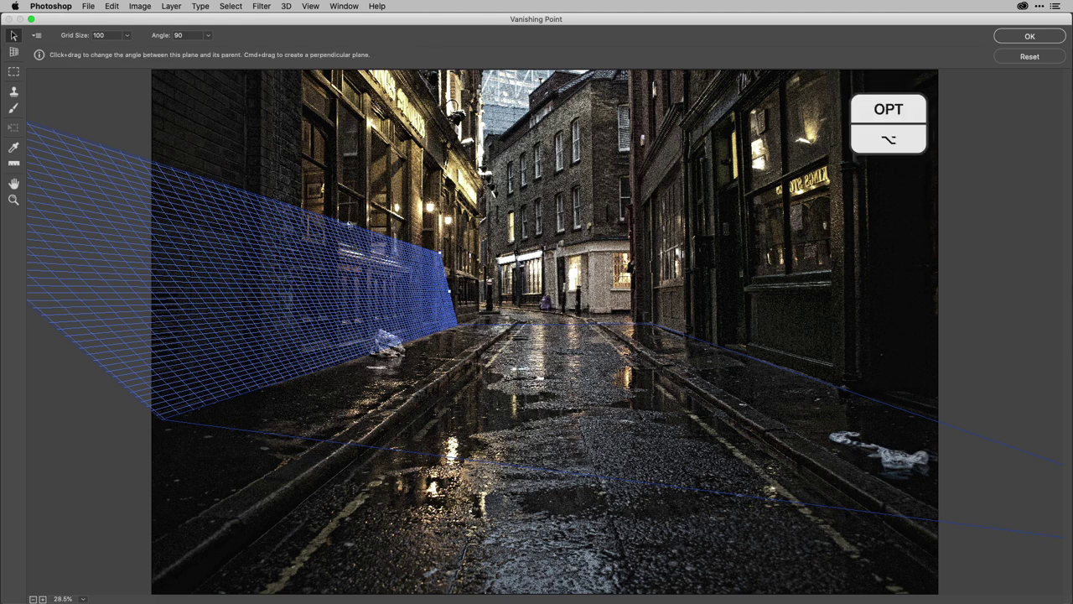
left_click_drag(348, 222, 34, 294)
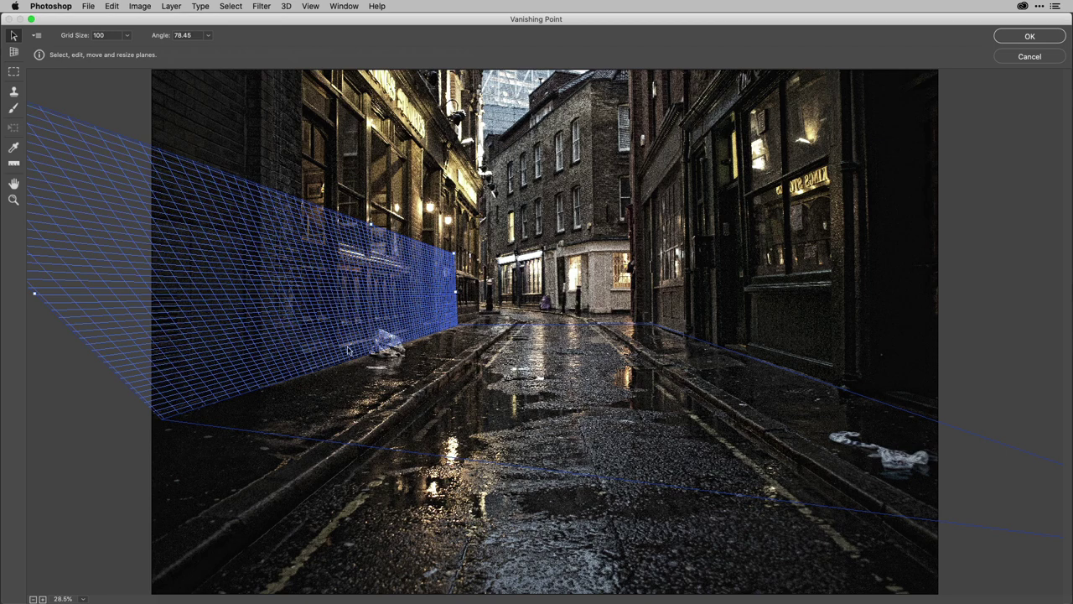
Zoom to the bag, pick the Vanishing Point Stamp, sample the left pavement, and set diameter 300
scroll(348, 350, "up", 3)
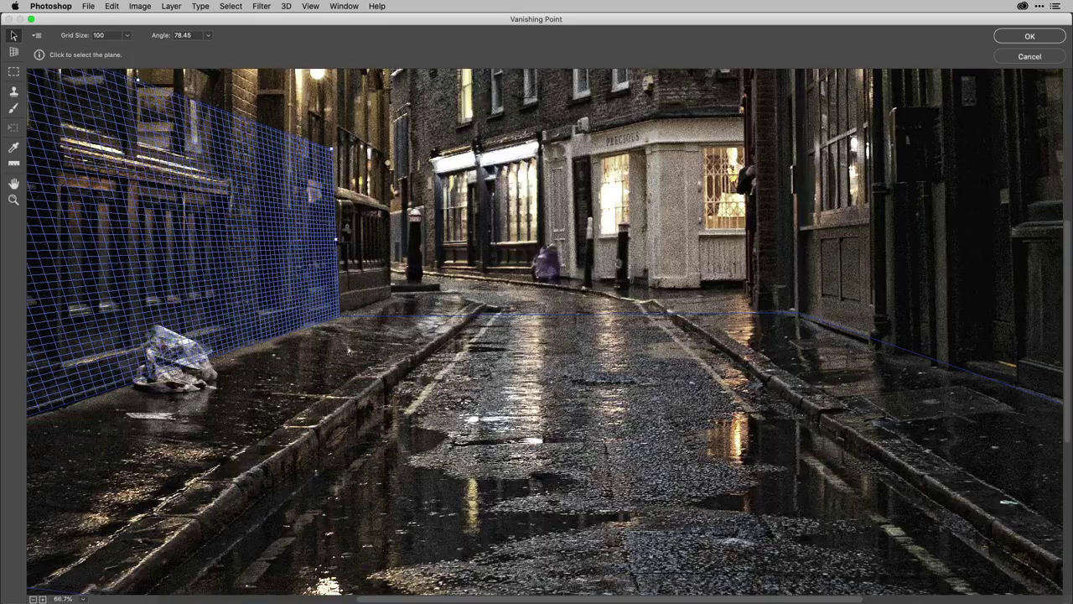
key("space")
left_click_drag(285, 383, 605, 327)
key("s")
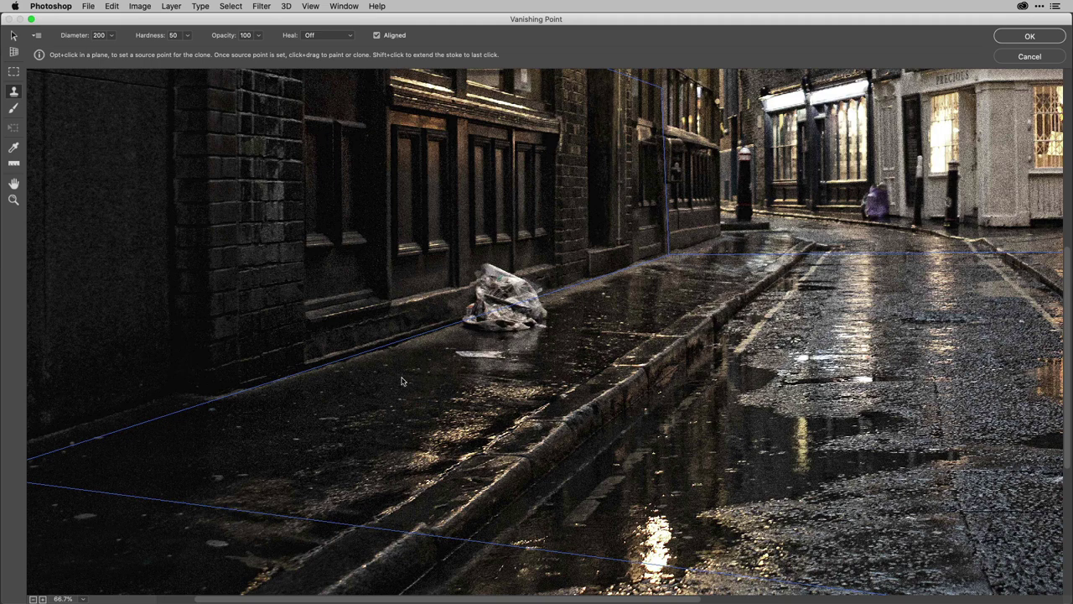
key("alt")
left_click(349, 407, "alt")
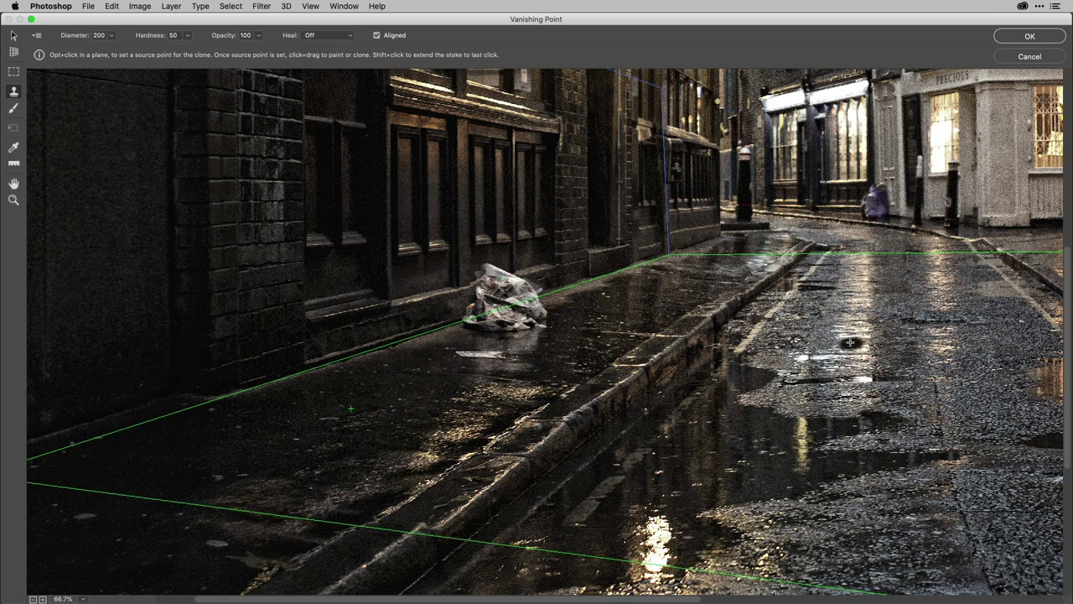
key("bracketright")
key("bracketright")
key("bracketright")
key("bracketright")
key("bracketright")
key("bracketright")
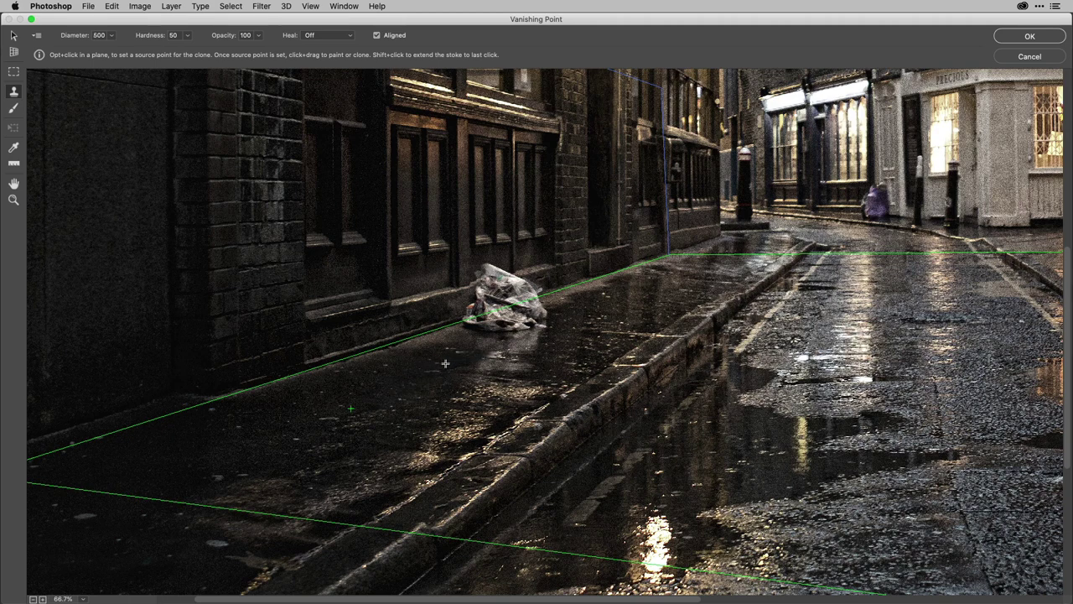
key("bracketleft")
key("bracketleft")
key("bracketleft")
key("bracketleft")
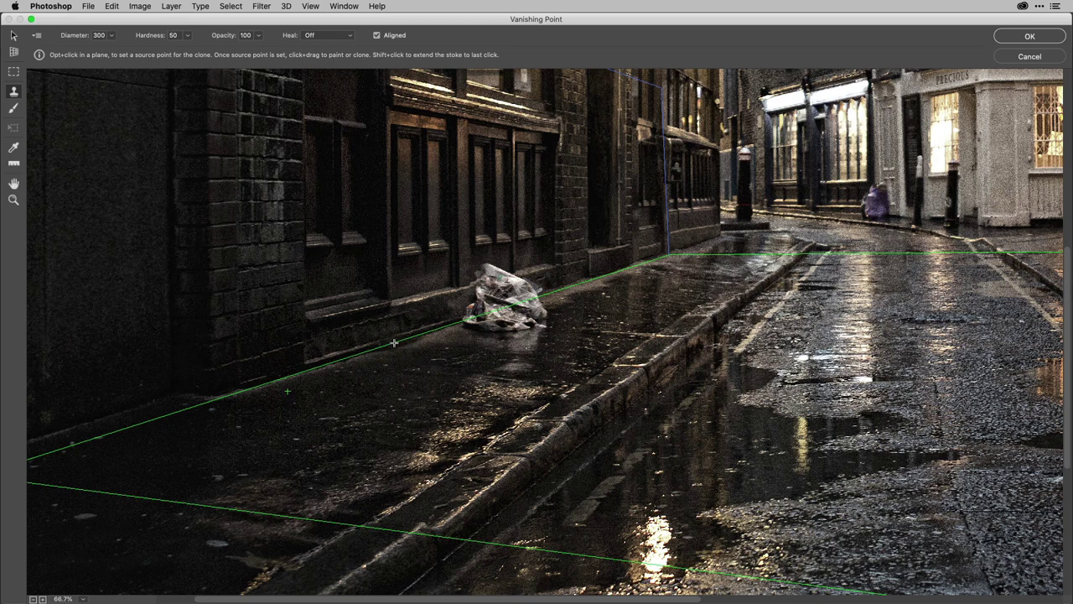
Clone pavement sampled just behind the bag over the bag's lower edge
key("alt")
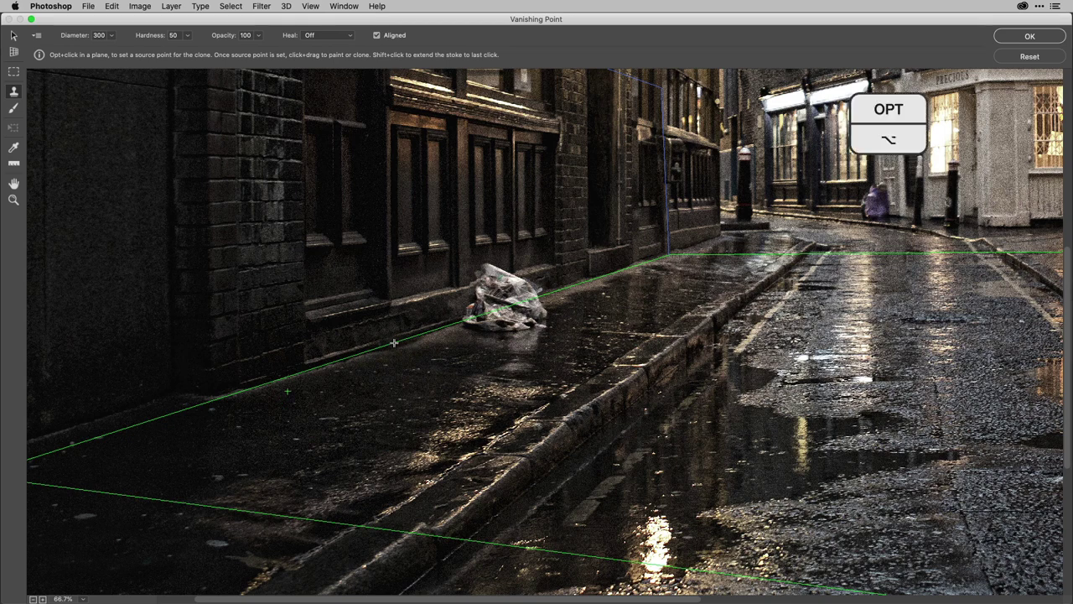
left_click(394, 342, "alt")
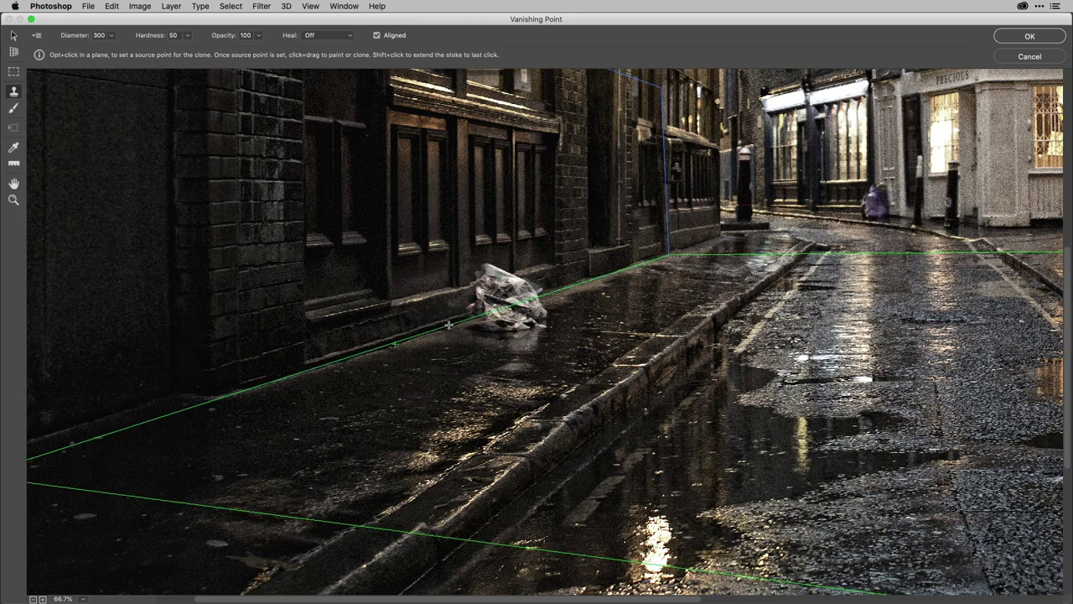
mouse_move(448, 324)
left_mouse_down()
mouse_move(500, 333)
mouse_move(508, 327)
mouse_move(488, 315)
mouse_move(516, 323)
mouse_move(502, 330)
mouse_move(525, 321)
mouse_move(508, 331)
left_mouse_up()
key("alt")
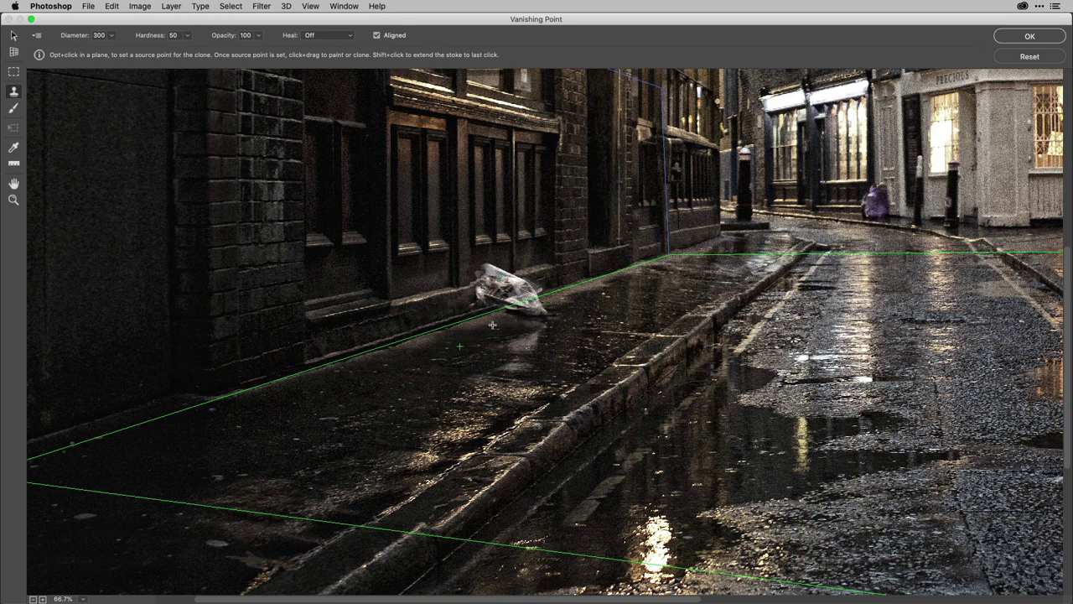
left_click(456, 323, "alt")
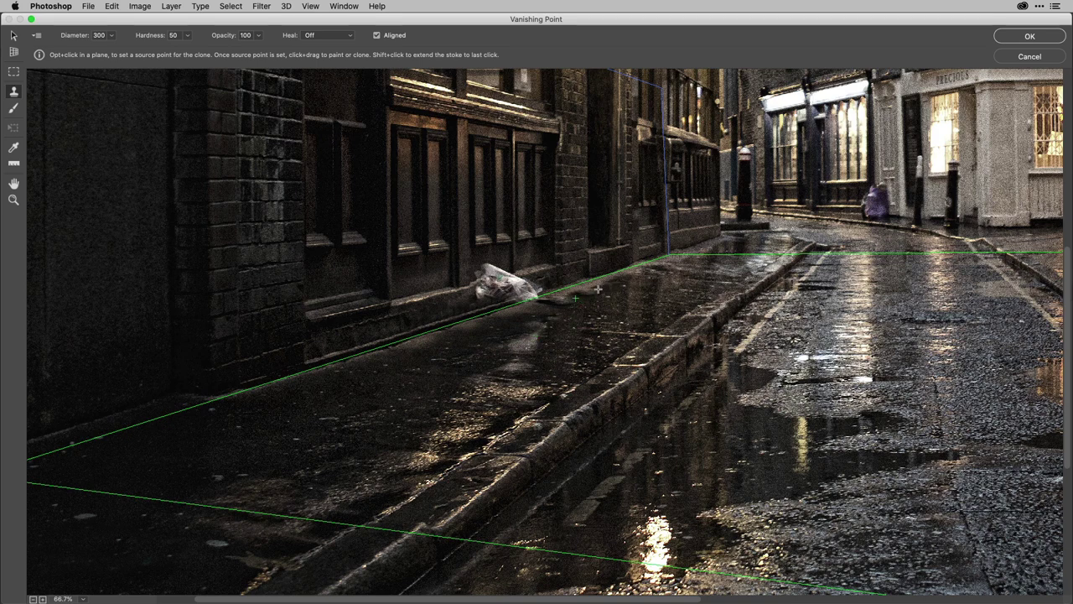
Resample clean pavement and paint over the rest of the plastic bag
key("alt")
left_click(587, 282, "alt")
mouse_move(503, 289)
left_mouse_down()
mouse_move(555, 293)
mouse_move(586, 314)
left_mouse_up()
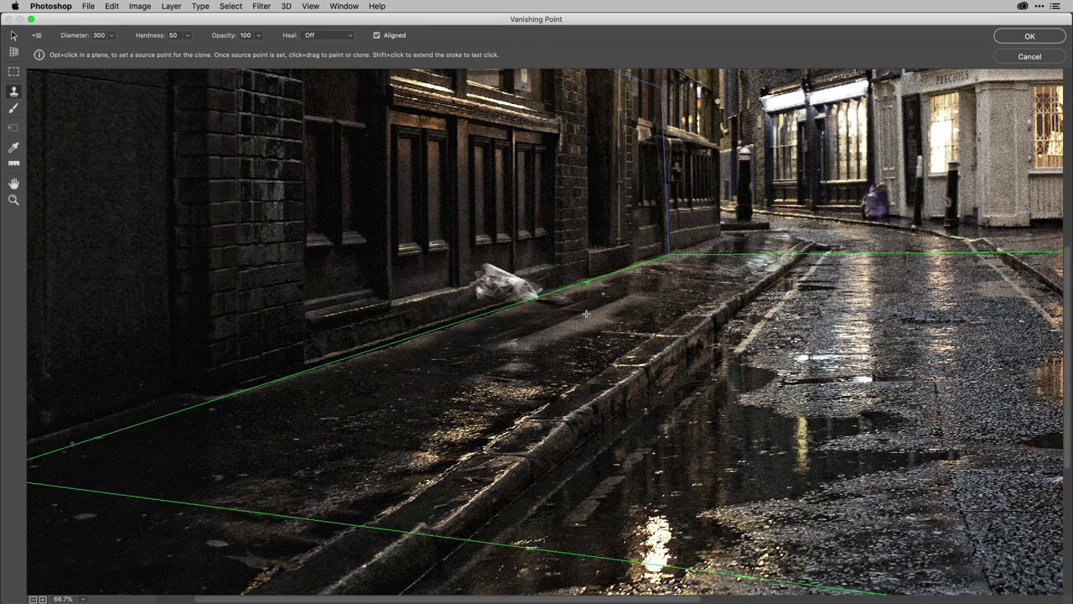
key("alt")
left_click(423, 333, "alt")
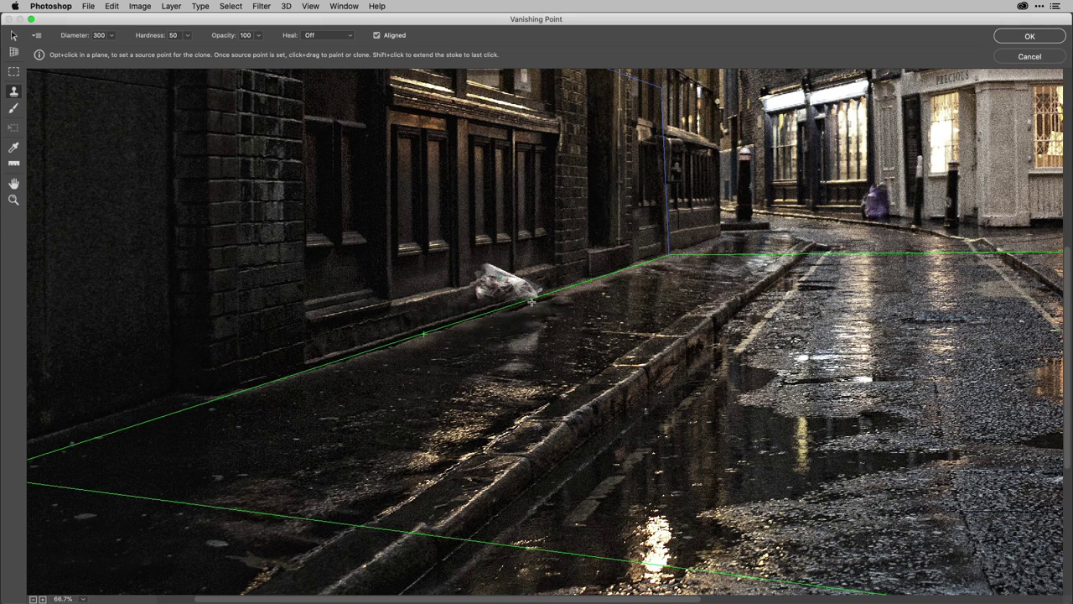
mouse_move(528, 301)
left_mouse_down()
mouse_move(520, 290)
mouse_move(425, 299)
left_mouse_up()
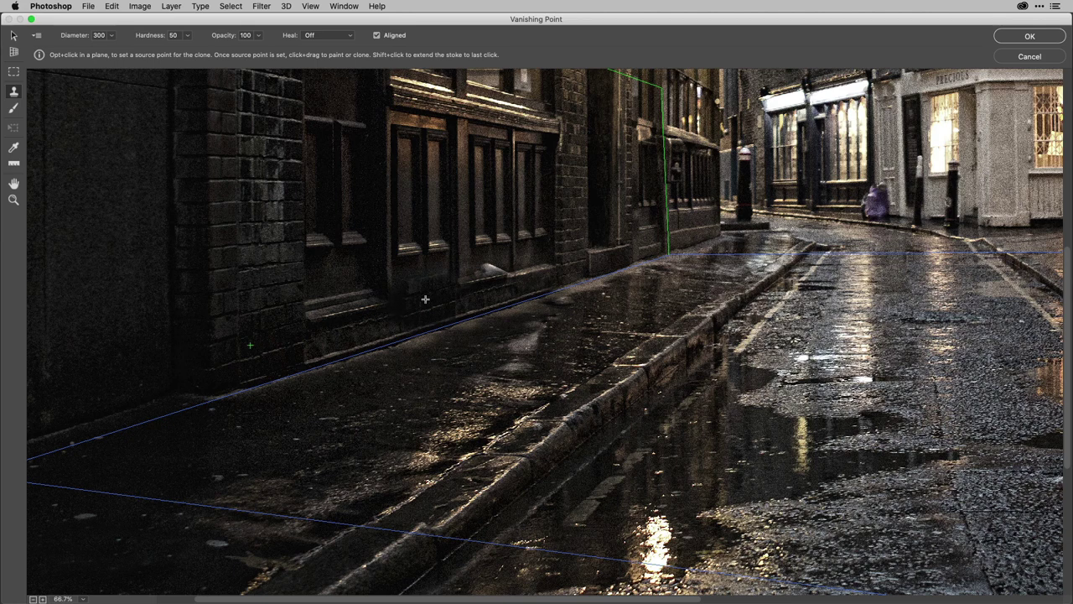
Move the clone source to the wall above the pavement and shrink the stamp from 300 to 90
left_click(426, 297, "alt")
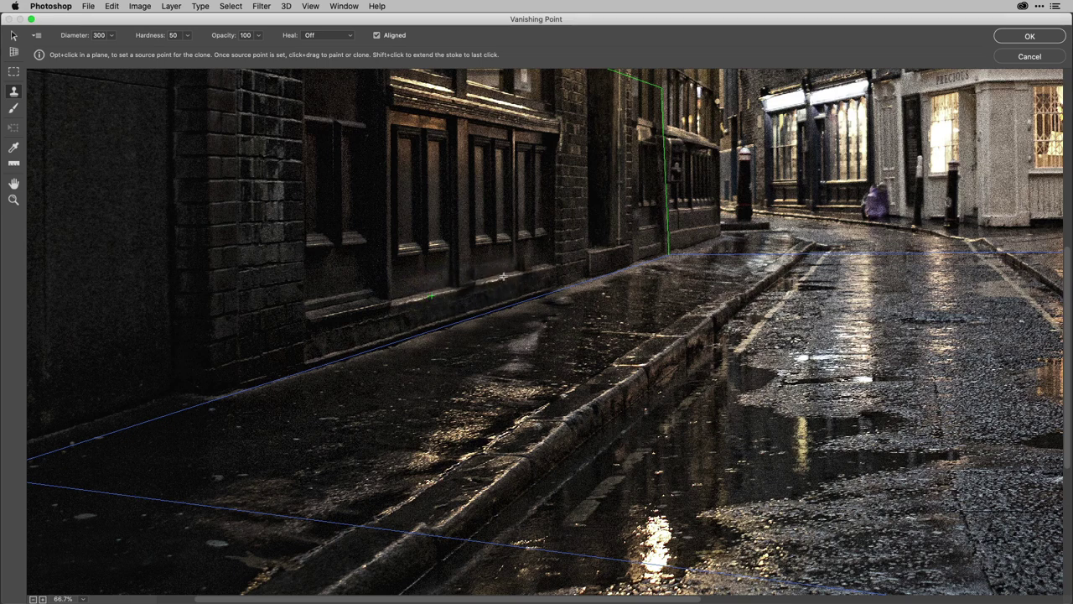
key("alt")
left_click(516, 246, "alt")
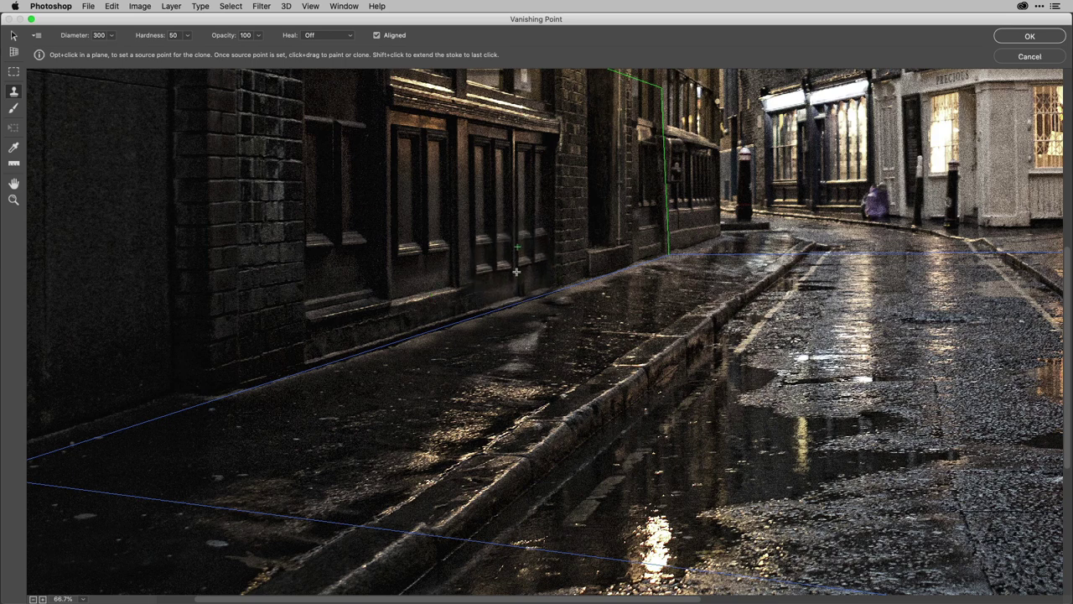
key("bracketleft")
key("bracketleft")
key("bracketleft")
key("bracketleft")
key("bracketleft")
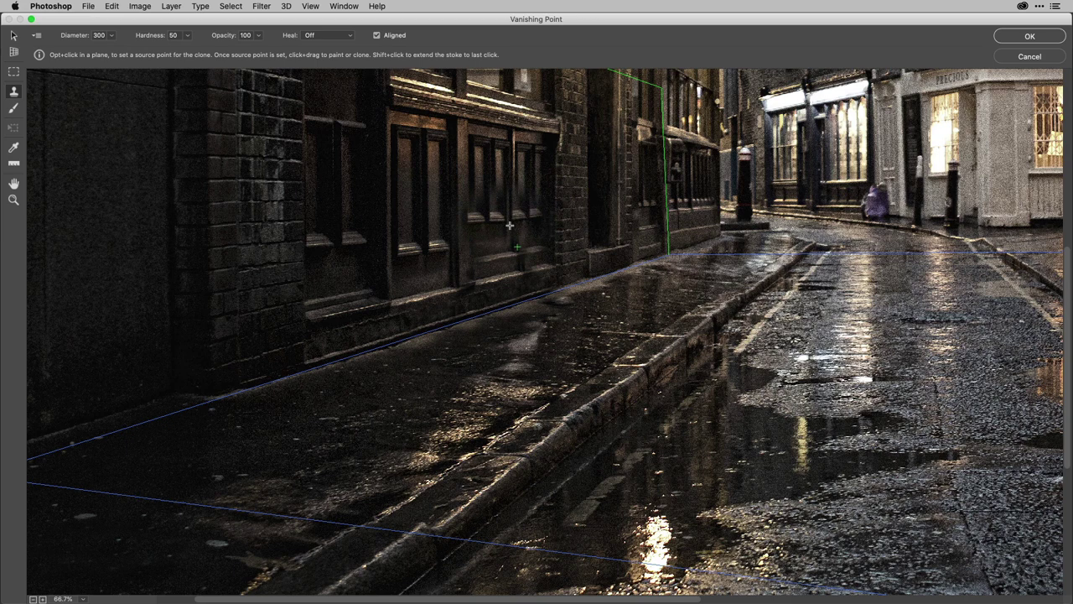
key("bracketleft")
key("bracketleft")
key("bracketleft")
key("bracketleft")
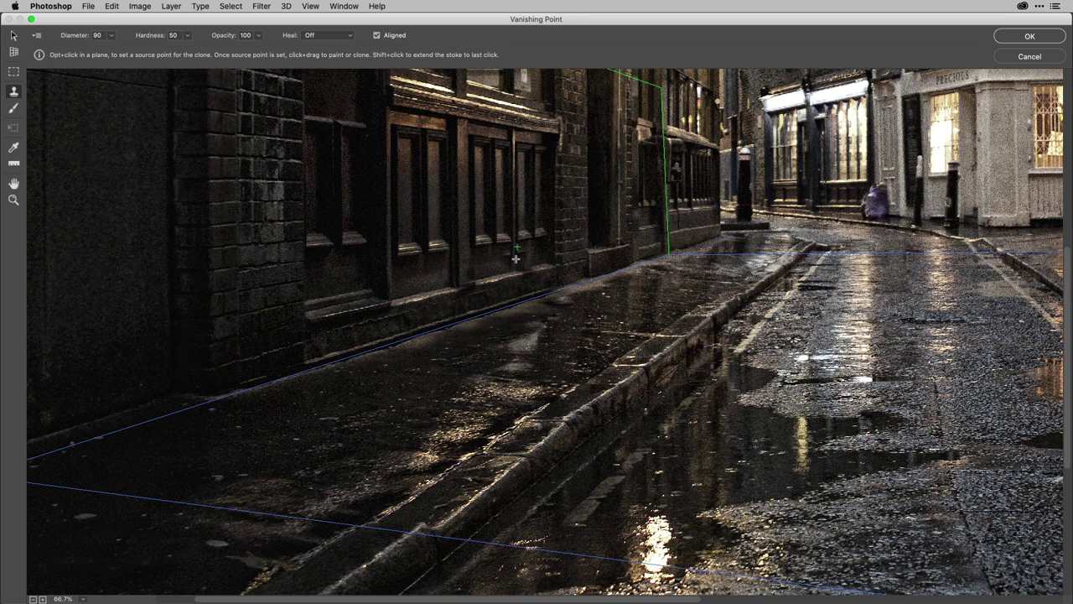
key("alt")
left_click(515, 253, "alt")
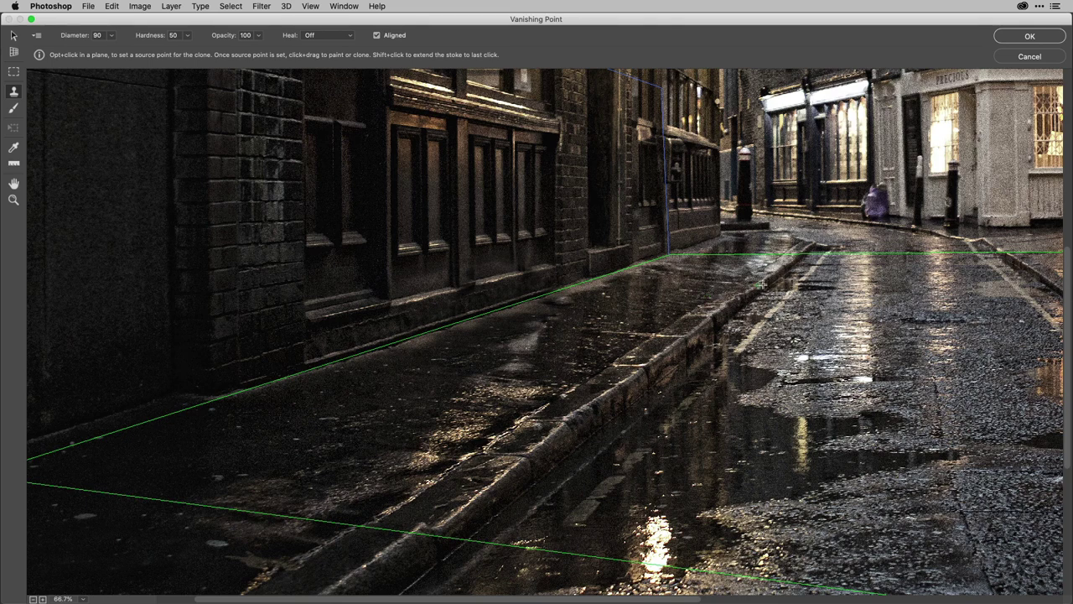
Apply the cloning to Layer 1 and toggle the layer off and on to compare
left_click(1030, 39)
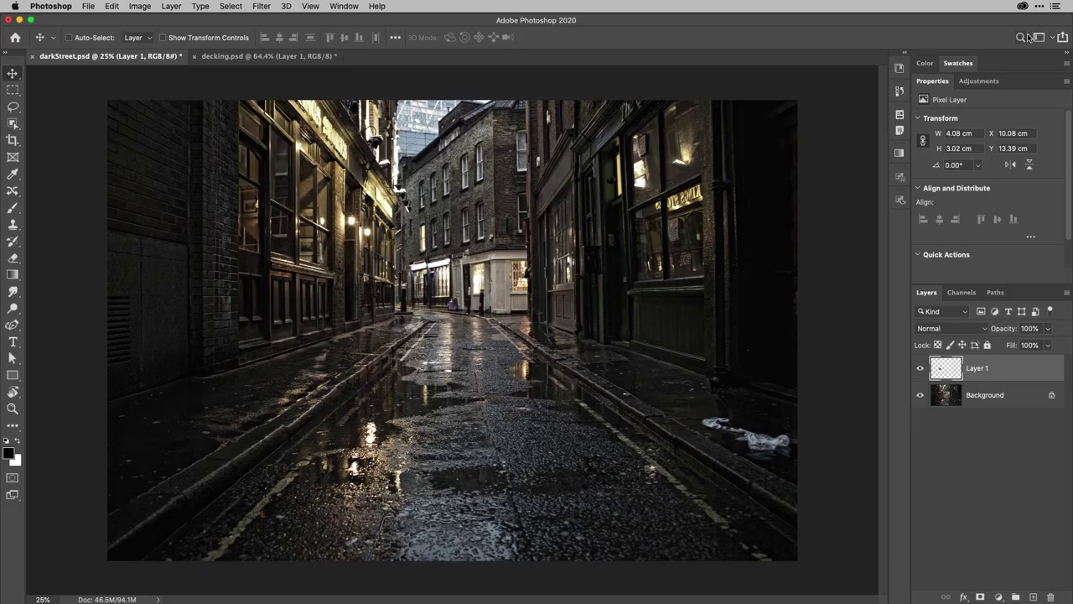
left_click(920, 369)
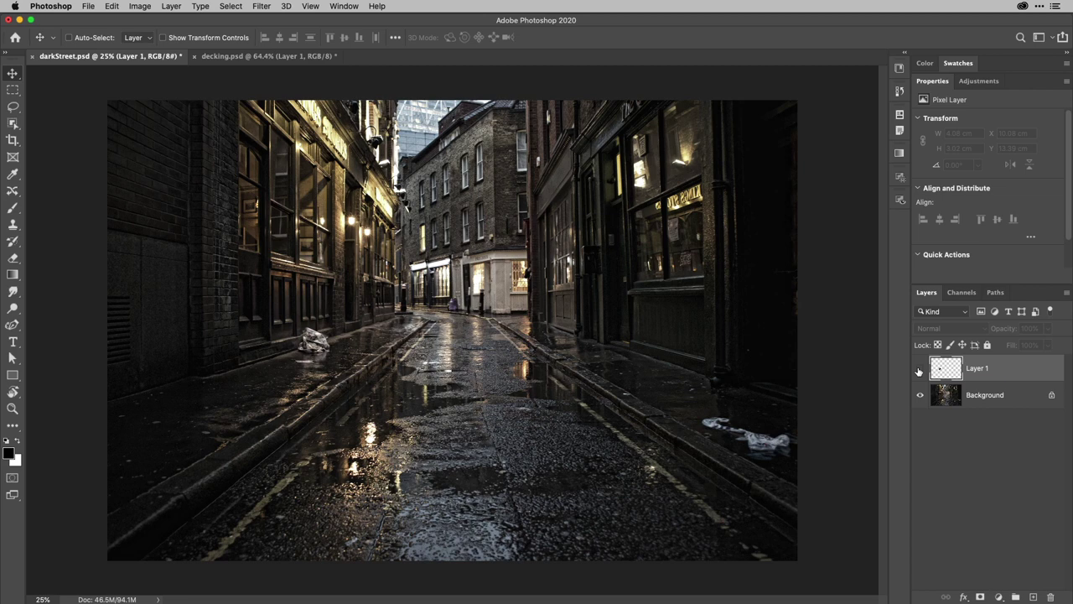
left_click(920, 370)
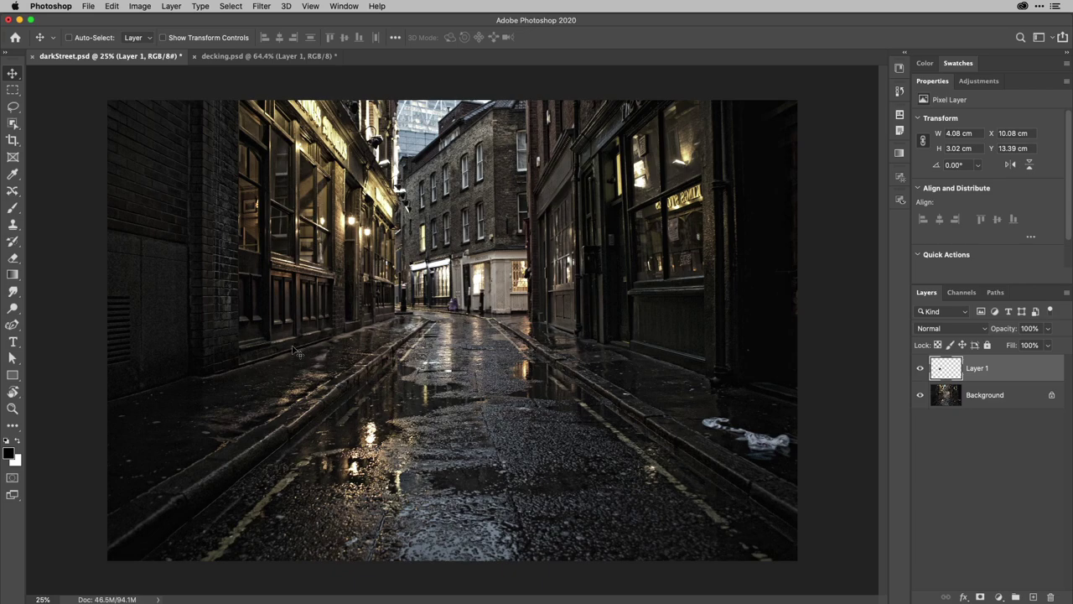
Zoom and pan to the remaining litter on the right pavement
scroll(295, 352, "up", 6)
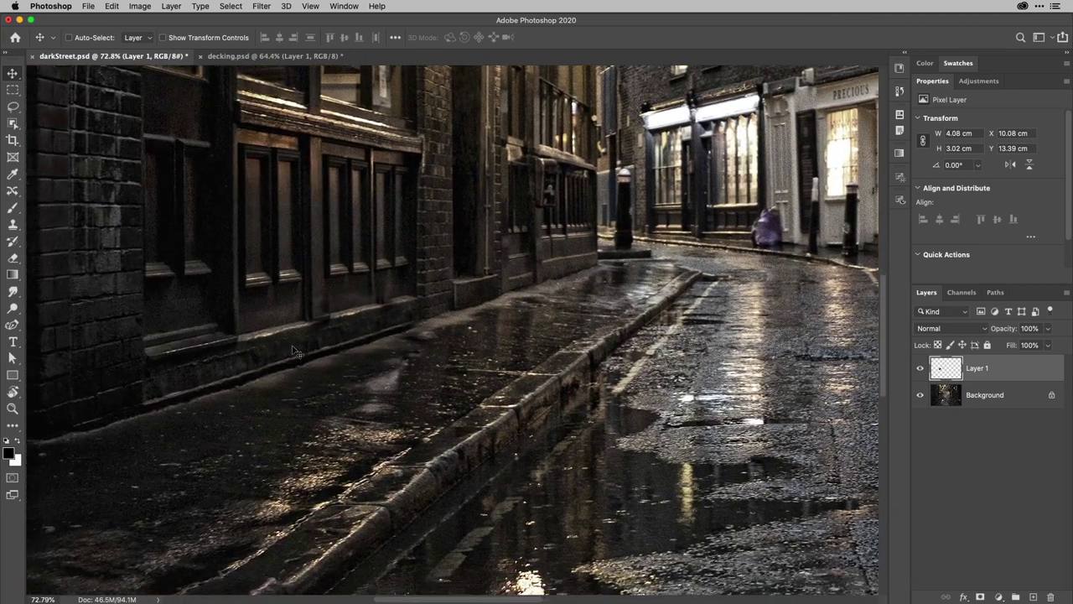
scroll(319, 343, "up", 2)
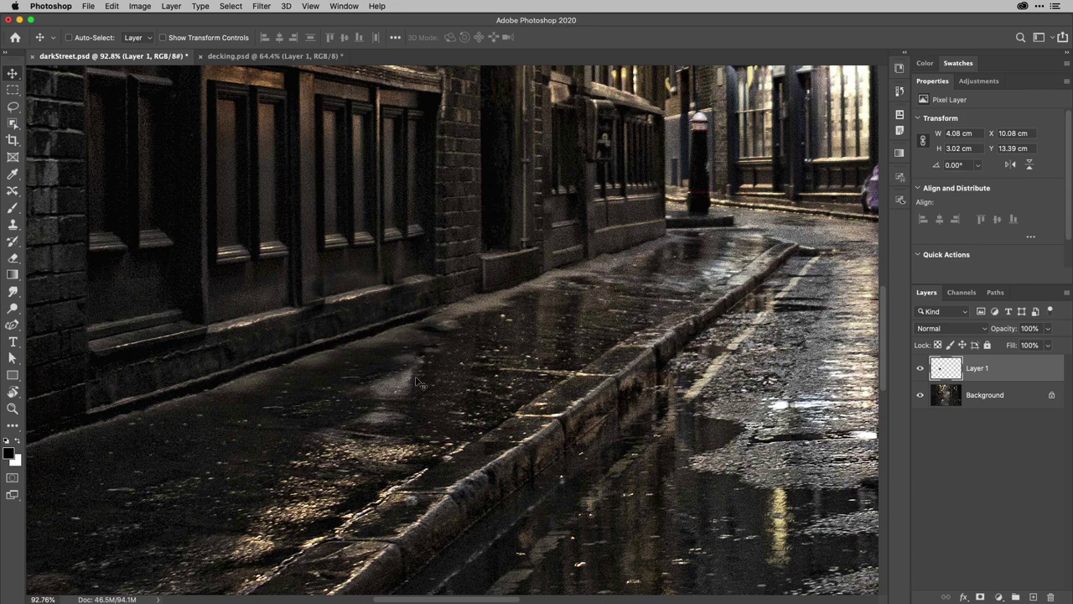
scroll(415, 381, "down", 5)
scroll(417, 381, "right", 15)
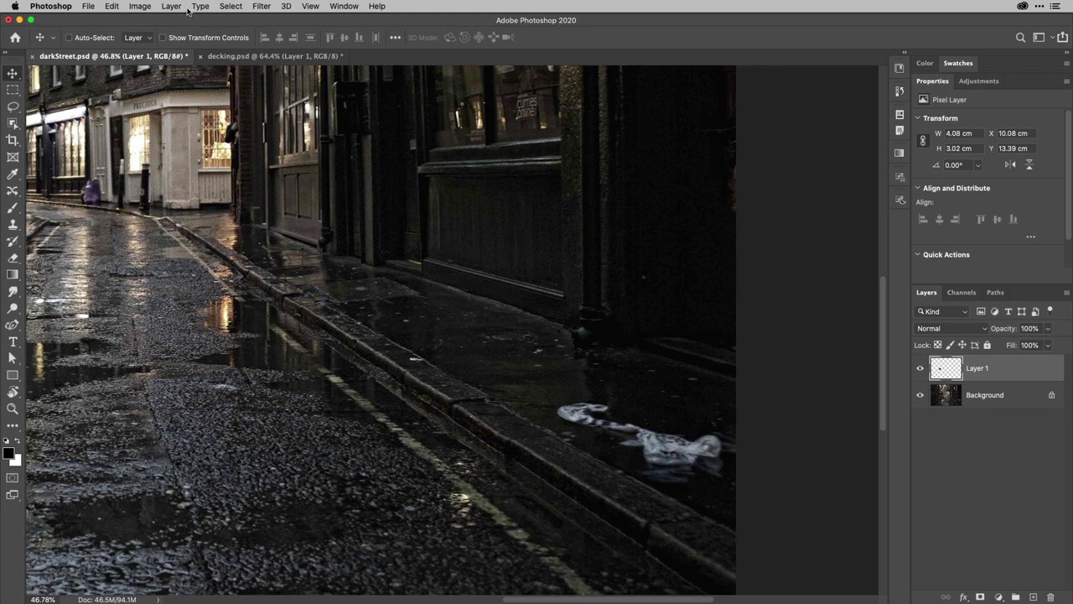
Reopen Filter > Vanishing Point with the existing planes and choose the Stamp tool
left_click(261, 6)
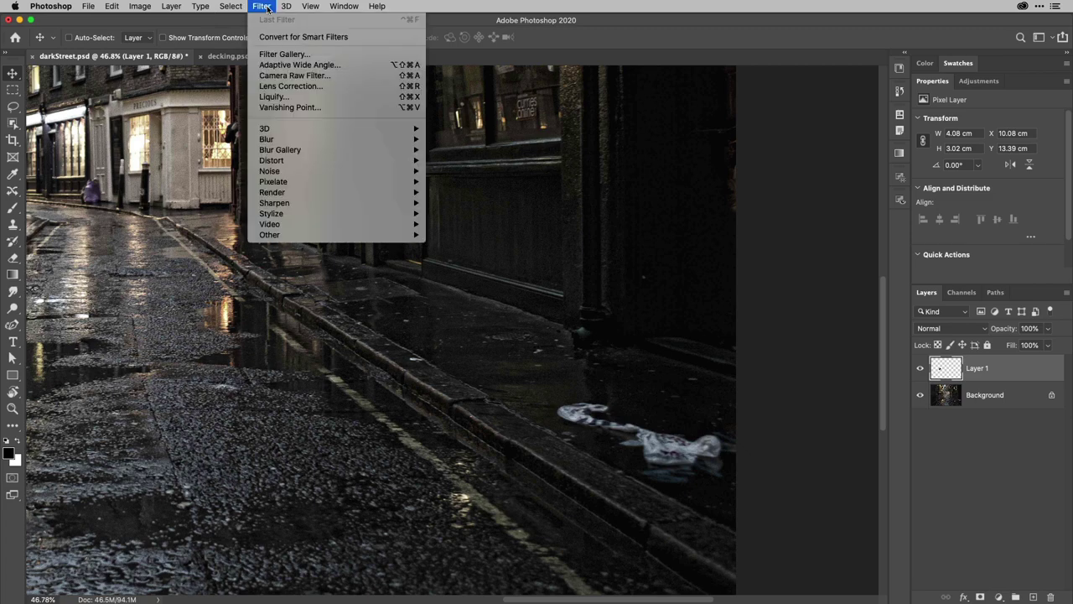
left_click(282, 107)
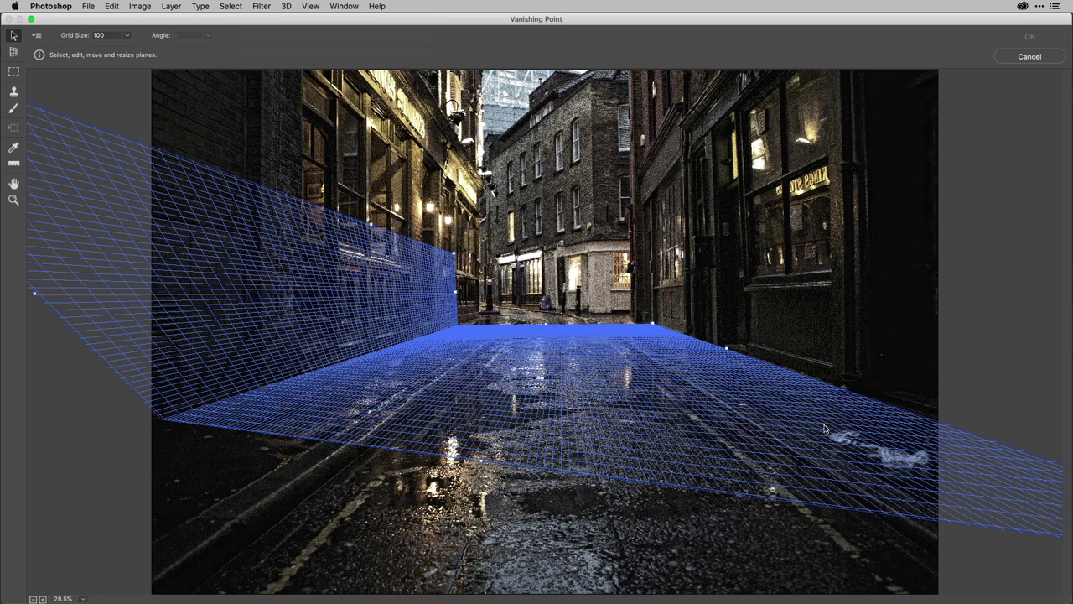
key("s")
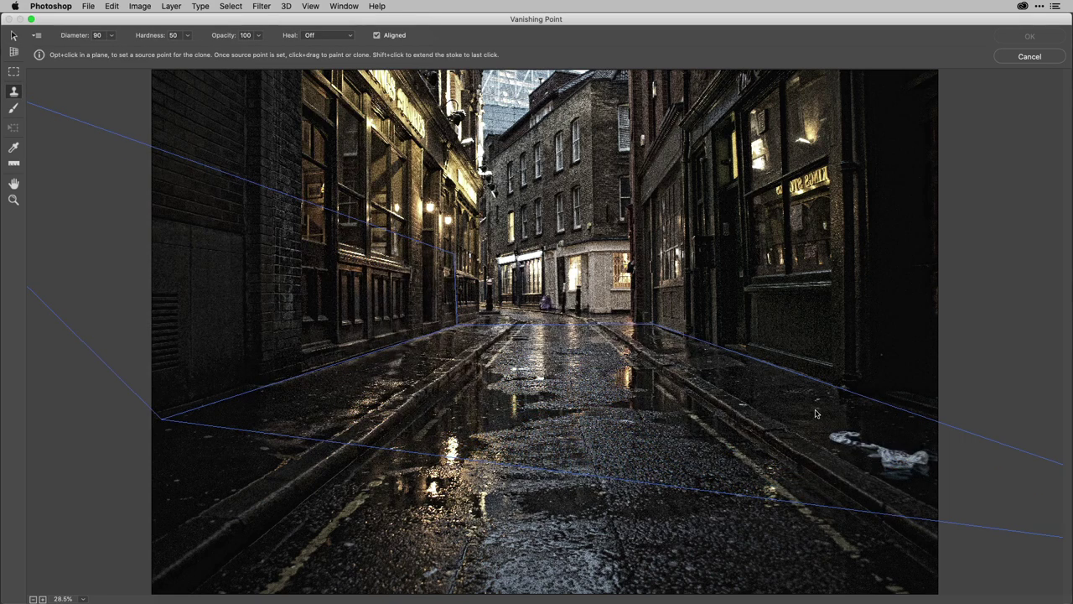
Sample clean right pavement, clone over the litter with a 150 brush, and apply to Layer 1
key("alt")
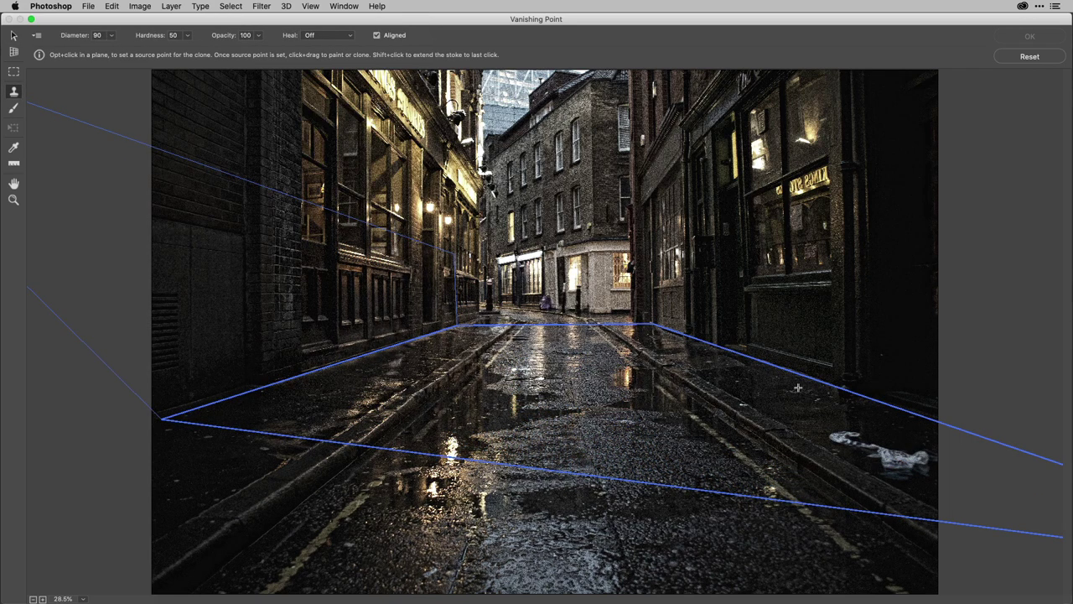
left_click(780, 384, "alt")
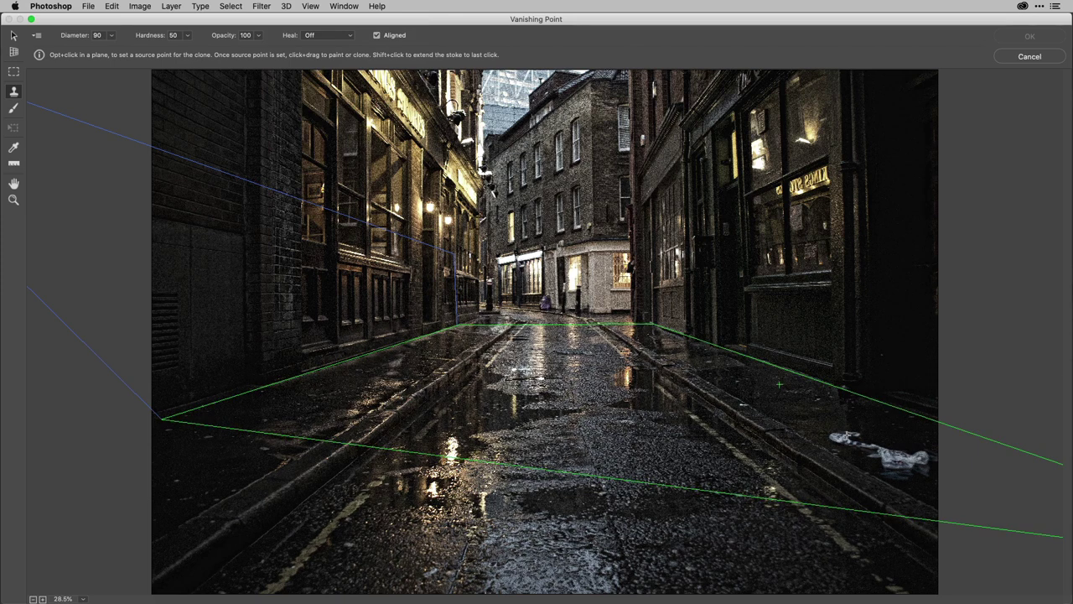
key("bracketright")
key("bracketright")
key("bracketright")
mouse_move(838, 431)
left_mouse_down()
mouse_move(863, 454)
mouse_move(889, 448)
mouse_move(896, 469)
mouse_move(928, 450)
left_mouse_up()
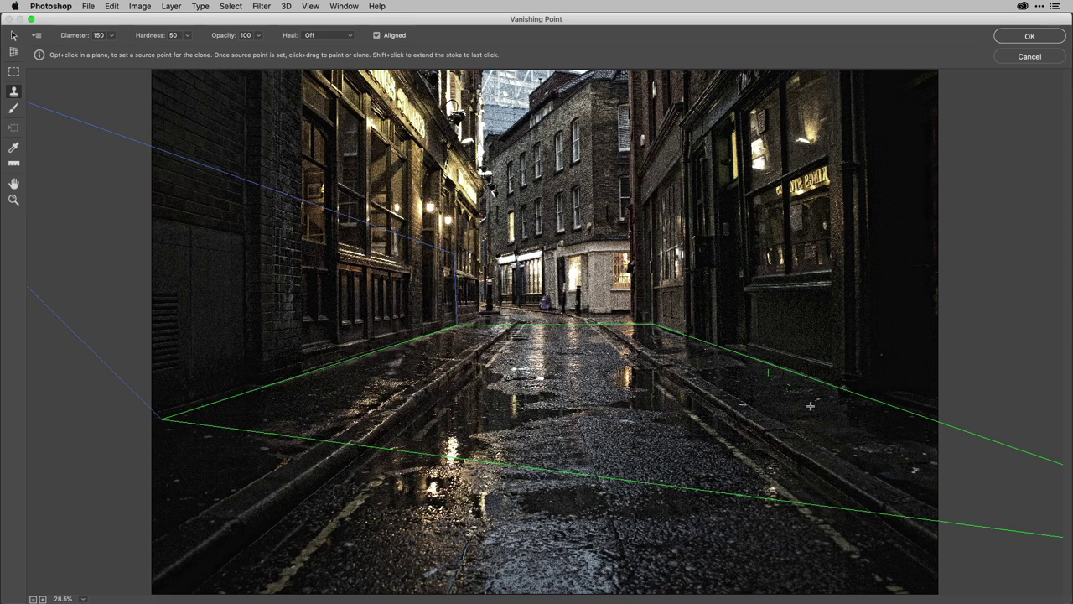
left_click(1032, 35)
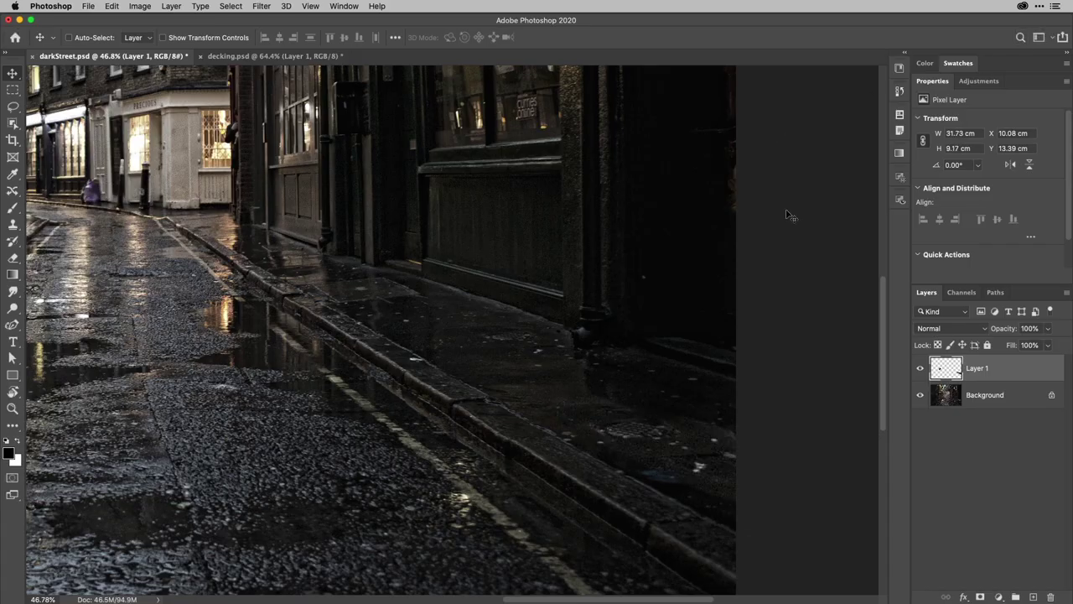
Fit the whole alley image on screen with Cmd+0
key("super+0")
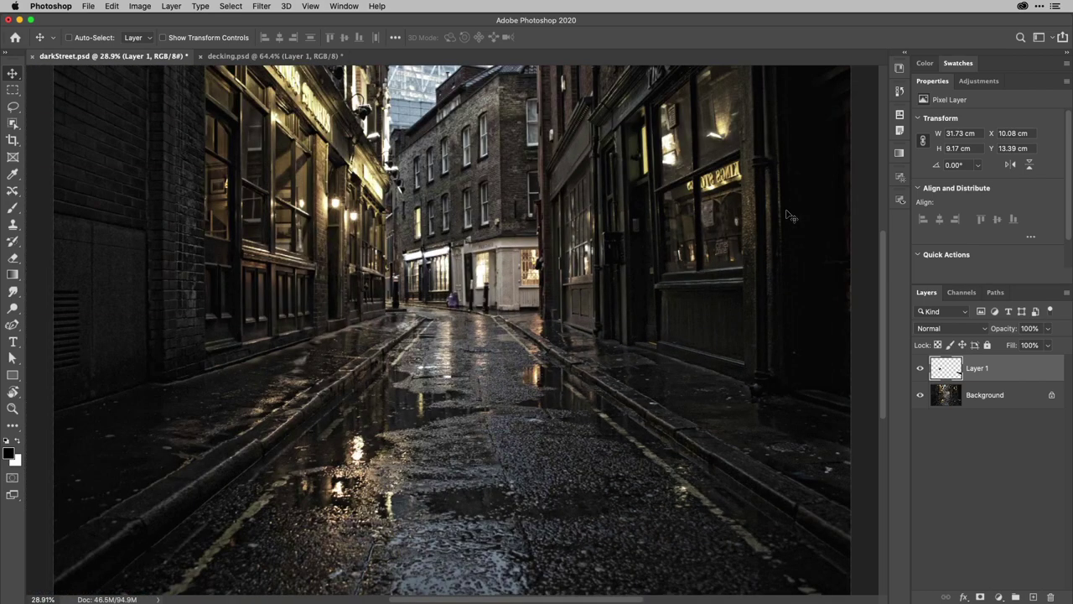